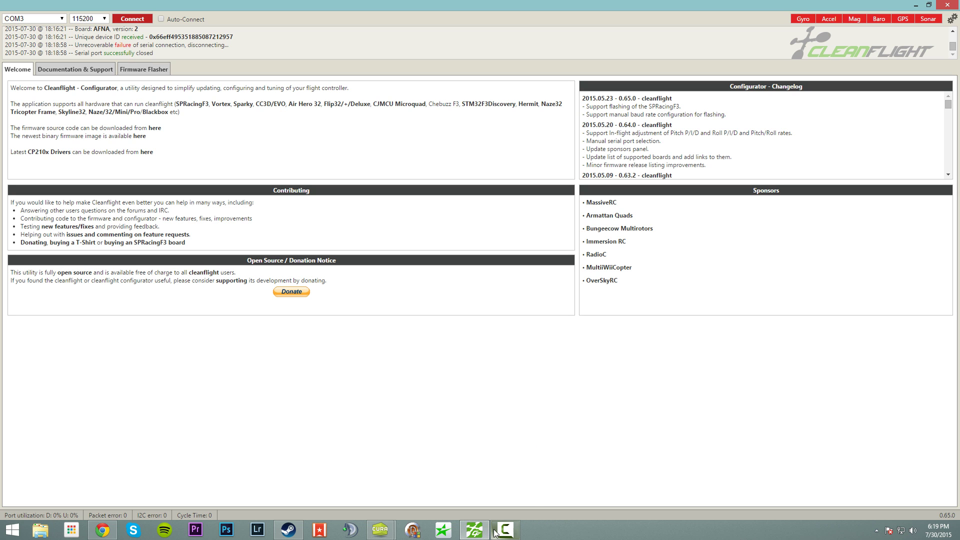
# Choose COM9 as the connection port, keeping the baud rate at 115200
pyautogui.moveTo(496, 533)
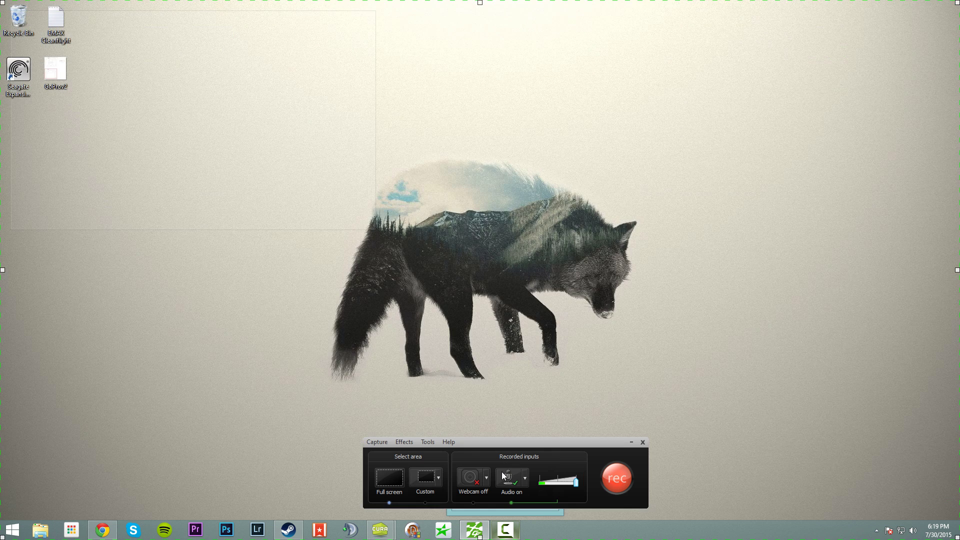
pyautogui.moveTo(502, 472)
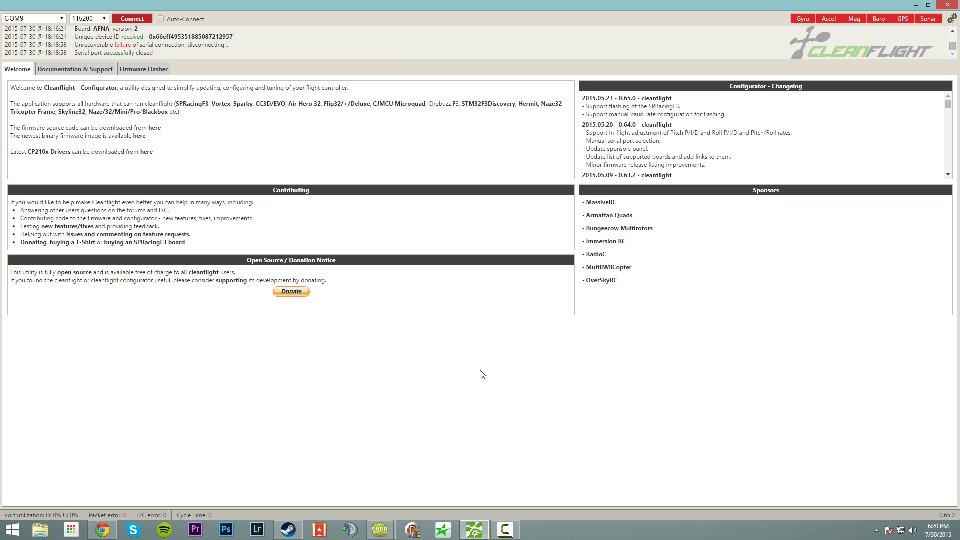
# Load the 1.9.0 NAZE stable firmware online and flash it onto the board
pyautogui.click(150, 72)
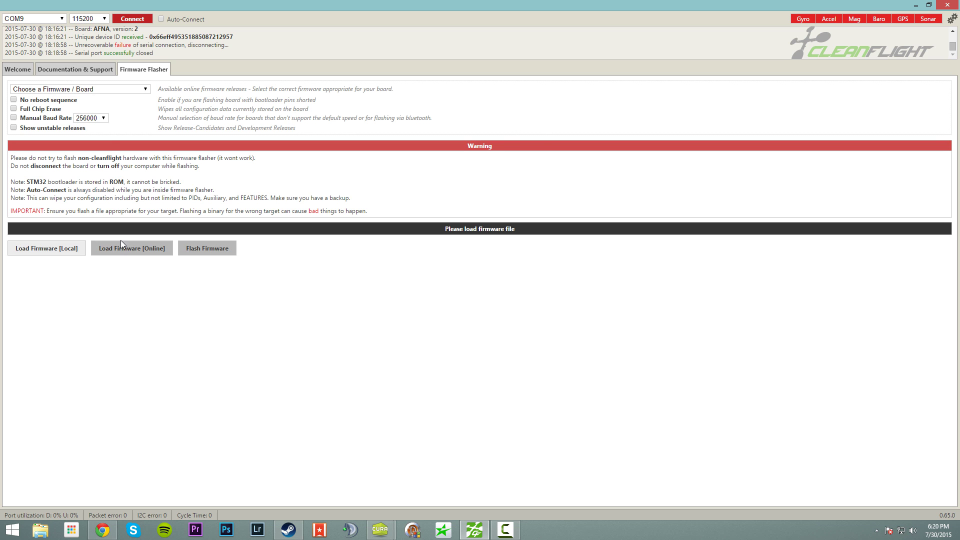
pyautogui.click(105, 89)
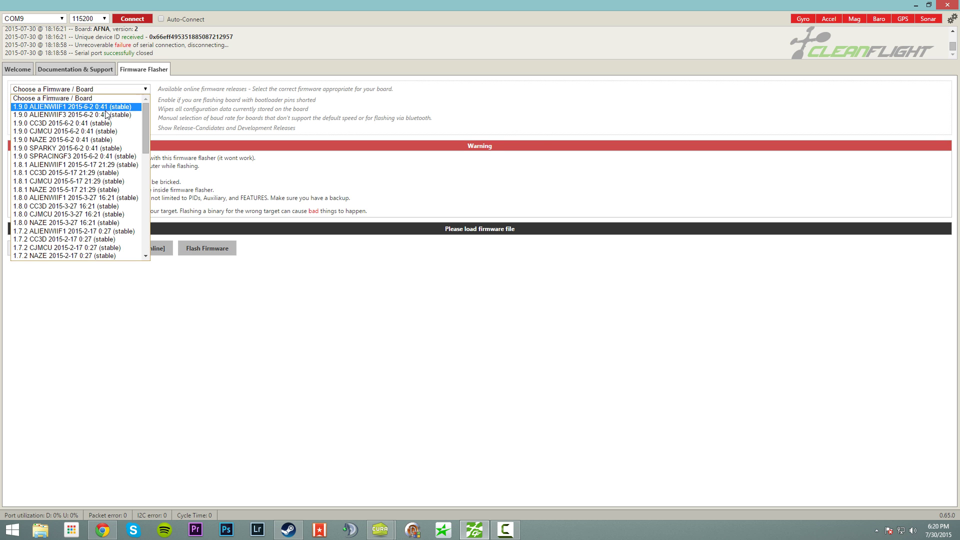
pyautogui.click(104, 141)
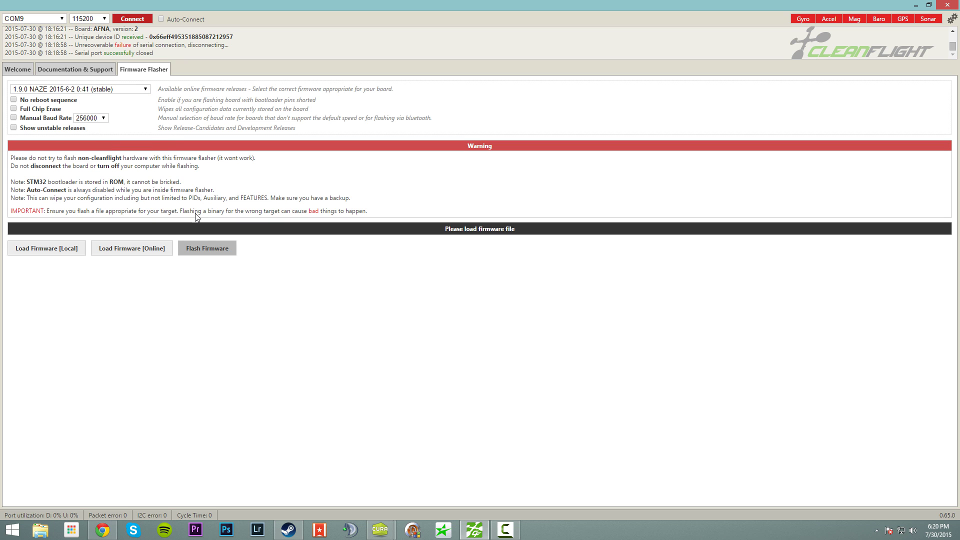
pyautogui.click(132, 249)
pyautogui.scroll(-3, 597, 342)
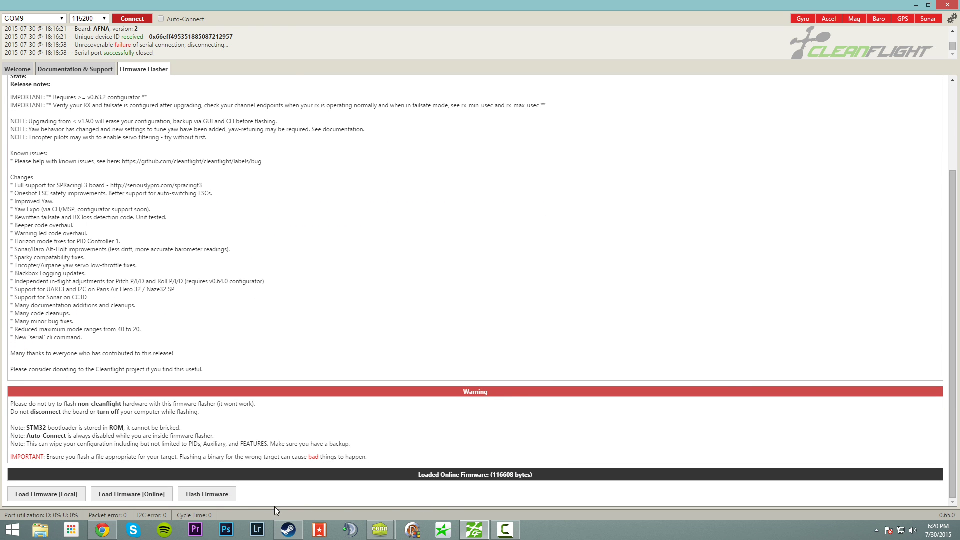
pyautogui.click(205, 494)
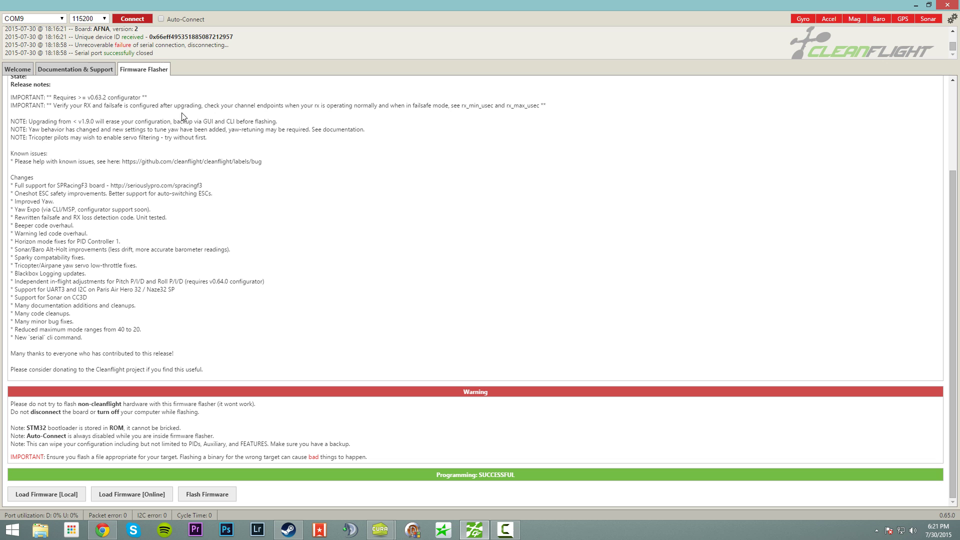
# Connect to the AFNA board and calibrate the accelerometer with it lying level
pyautogui.click(133, 20)
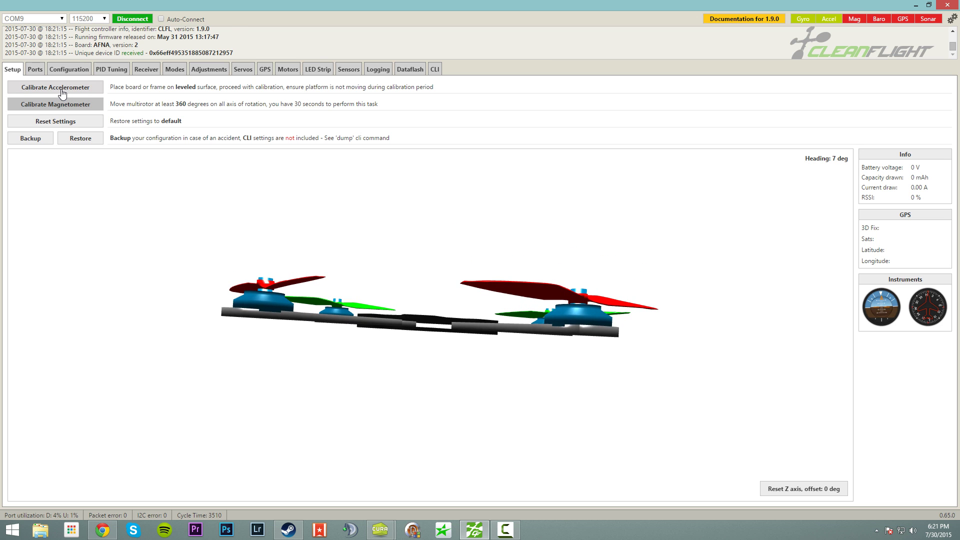
pyautogui.click(62, 91)
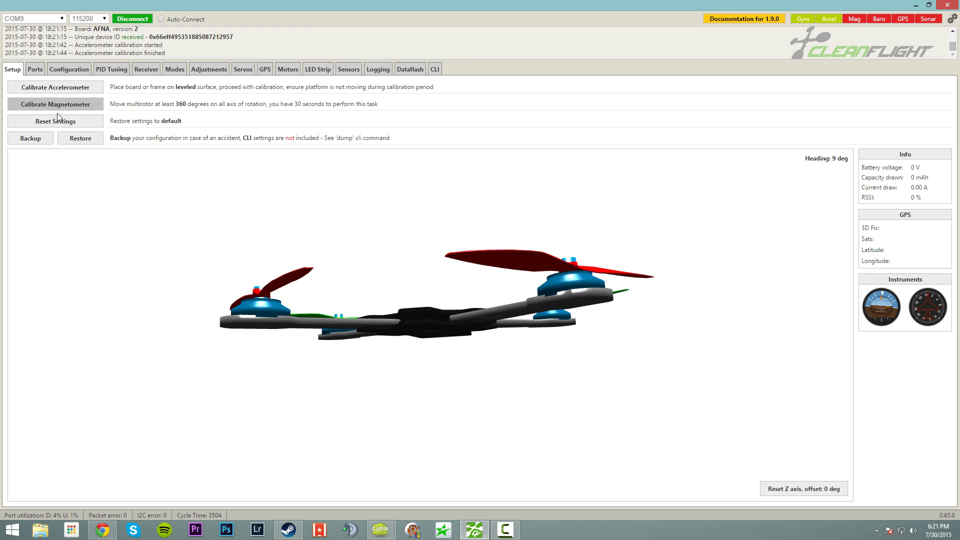
# Enable ONESHOT125 with MOTOR_STOP kept on, and set the disarm delay to 8
pyautogui.click(36, 74)
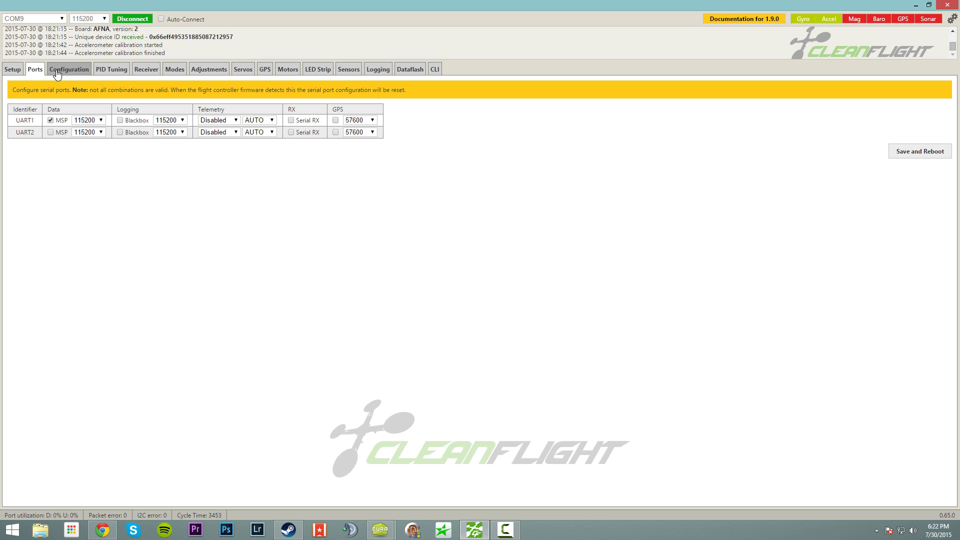
pyautogui.click(58, 73)
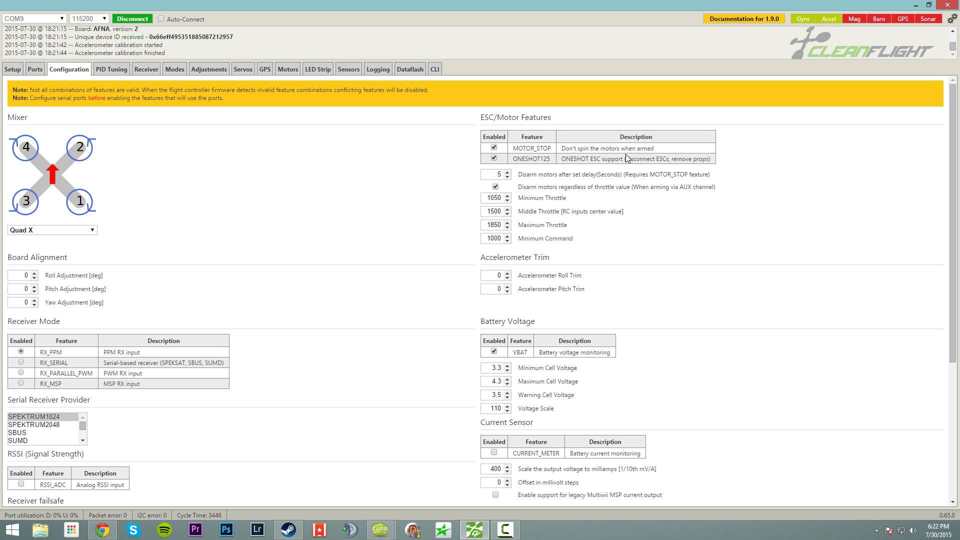
pyautogui.click(494, 147)
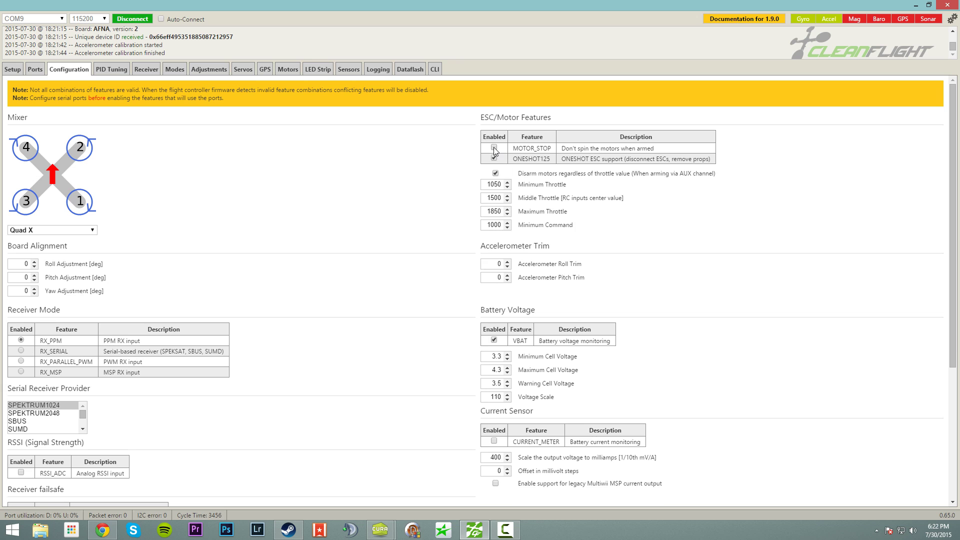
pyautogui.click(494, 147)
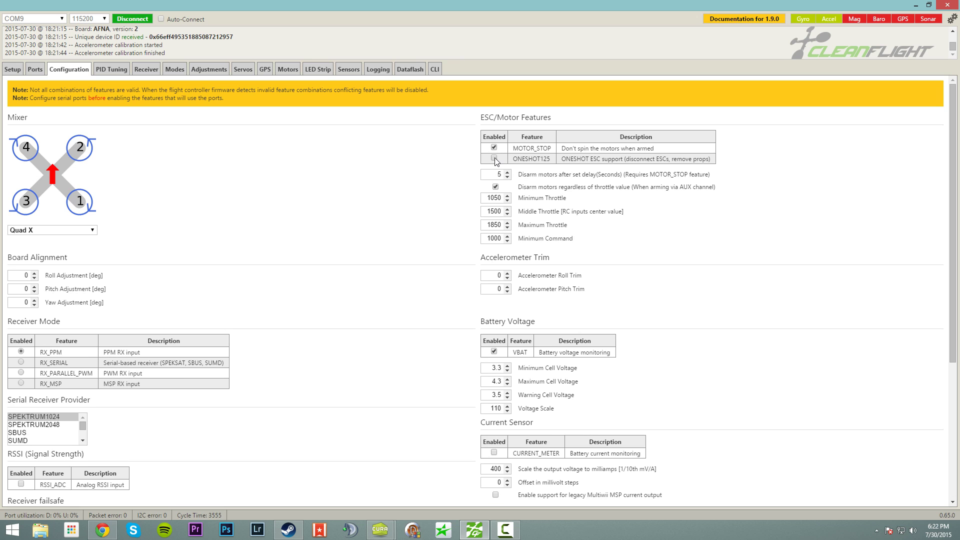
pyautogui.click(495, 158)
pyautogui.moveTo(503, 174); pyautogui.dragTo(497, 174)
pyautogui.write('8')
# Set Maximum Throttle to 2000, then save and reboot the board
pyautogui.doubleClick(503, 197)
pyautogui.click(720, 221)
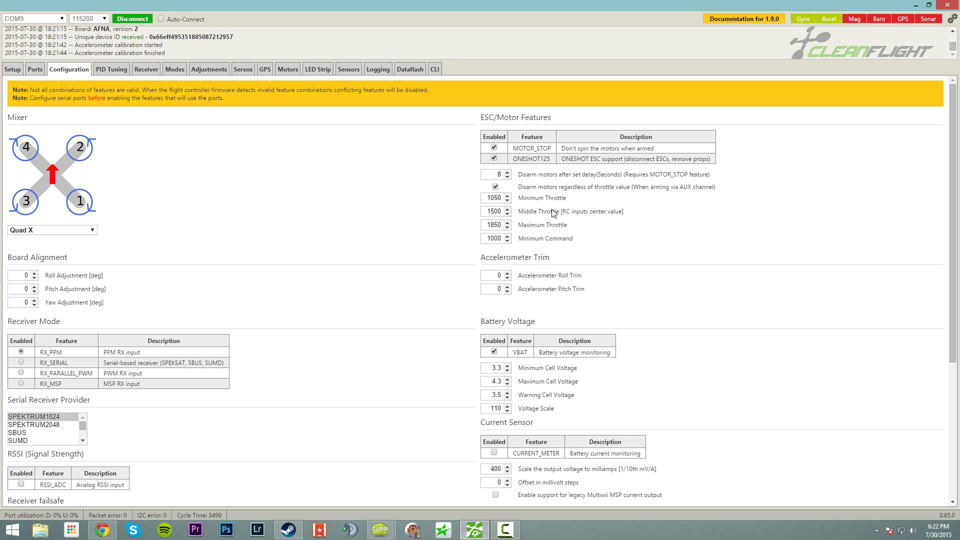
pyautogui.doubleClick(500, 196)
pyautogui.moveTo(501, 225); pyautogui.dragTo(481, 227)
pyautogui.write('29')
pyautogui.press('BackSpace')
pyautogui.write('000')
pyautogui.scroll(-5, 550, 300)
pyautogui.click(912, 494)
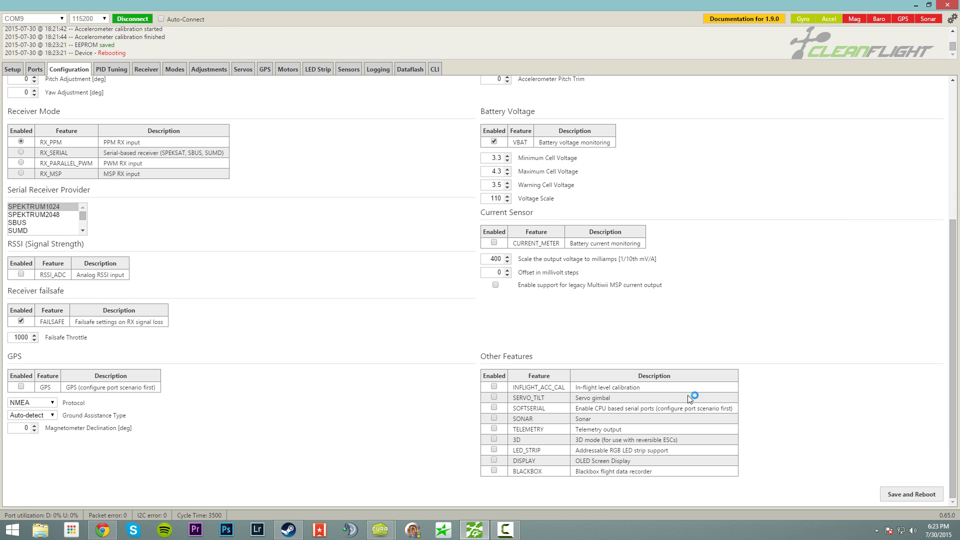
# Change the Accelerometer Pitch Trim from -2 to 0
pyautogui.scroll(-5, 808, 417)
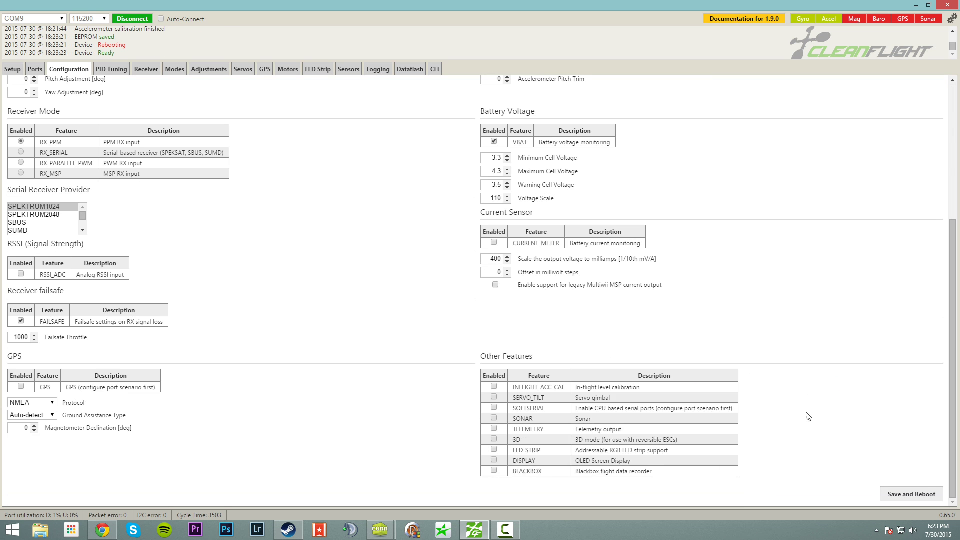
pyautogui.scroll(5, 749, 417)
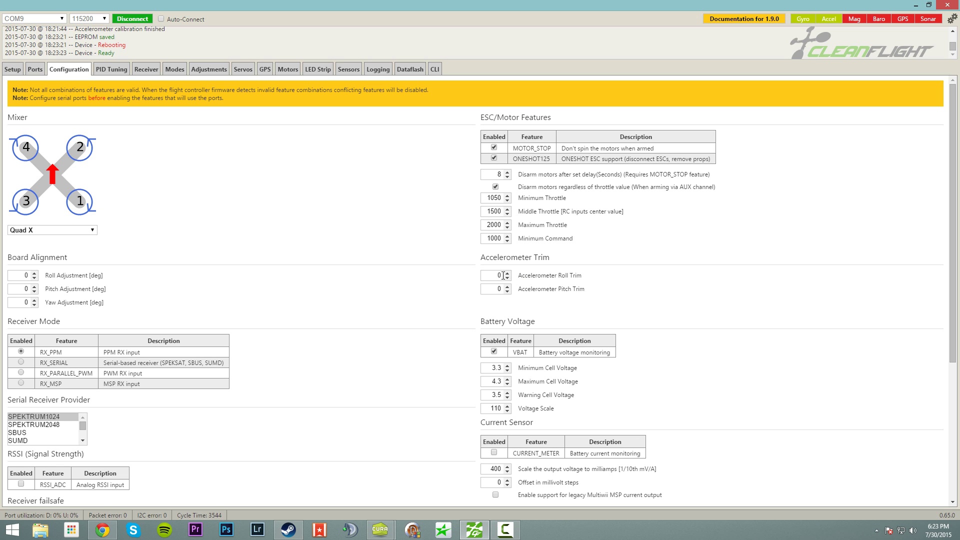
pyautogui.doubleClick(499, 276)
pyautogui.click(502, 289)
pyautogui.moveTo(502, 289); pyautogui.dragTo(486, 286)
pyautogui.write('0')
# Keep Pitch Adjustment at 0, set Yaw Adjustment to 90, then save and reboot
pyautogui.doubleClick(18, 290)
pyautogui.press('BackSpace')
pyautogui.write('-90')
pyautogui.press('BackSpace')
pyautogui.press('BackSpace')
pyautogui.press('BackSpace')
pyautogui.write('0')
pyautogui.click(8, 303)
pyautogui.press('Down')
pyautogui.write('90')
pyautogui.scroll(-4, 850, 400)
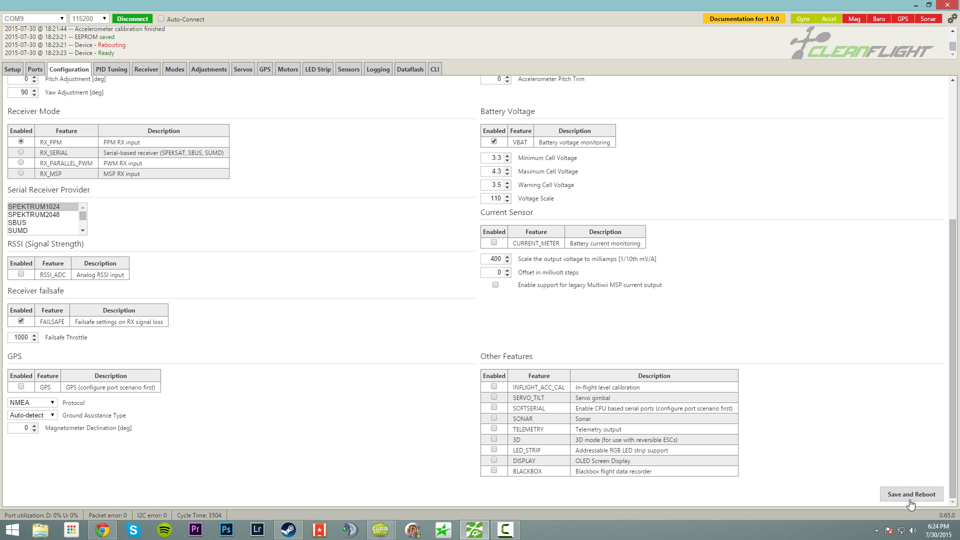
pyautogui.click(908, 495)
# Try parallel PWM receiver mode, then leave the receiver on RX_PPM
pyautogui.scroll(3, 285, 318)
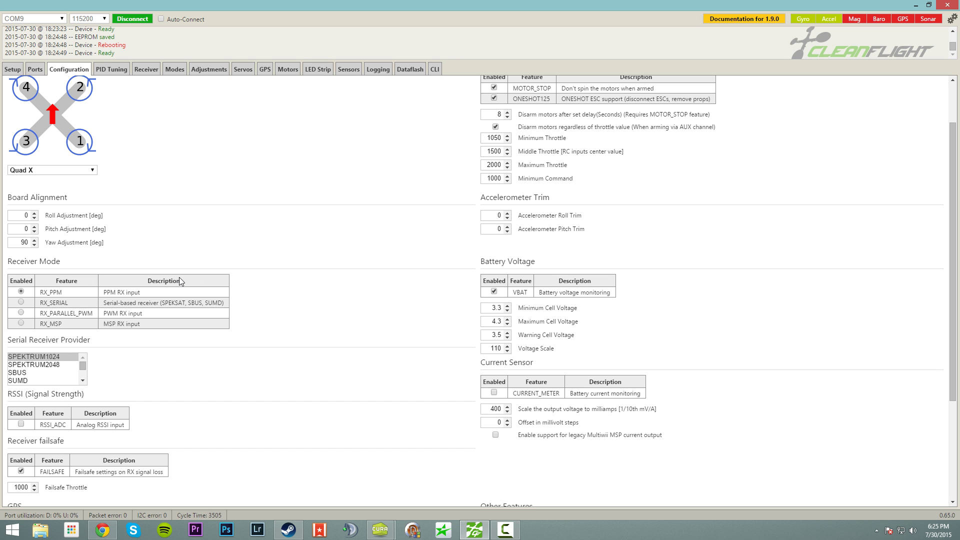
pyautogui.click(21, 313)
pyautogui.click(21, 292)
pyautogui.click(21, 313)
pyautogui.click(21, 292)
# Adjust the Voltage Scale with the spinner arrows until it reads 111
pyautogui.click(507, 346)
pyautogui.click(507, 350)
pyautogui.click(507, 346)
pyautogui.click(507, 346)
pyautogui.click(507, 351)
# Go back to the Setup page, then return to the Configuration page
pyautogui.click(12, 69)
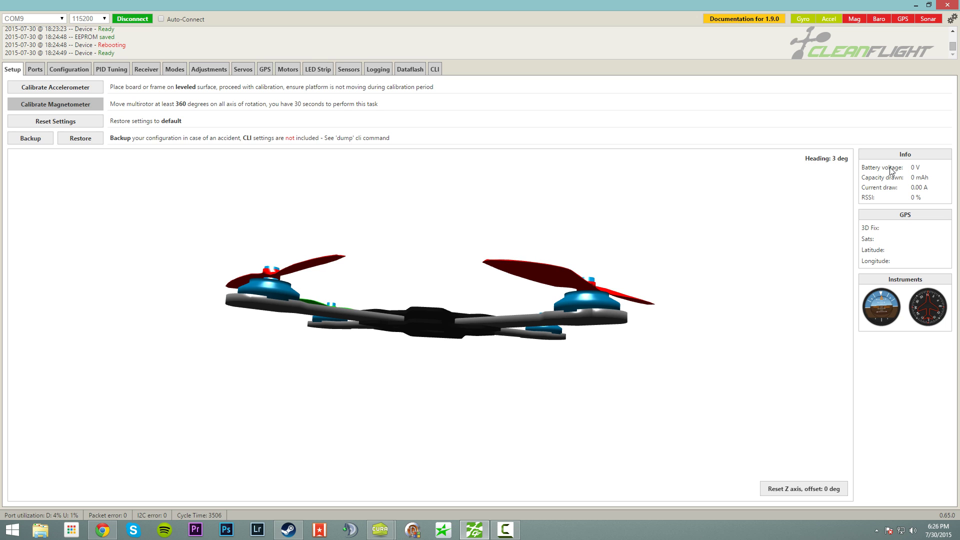
pyautogui.click(73, 75)
pyautogui.scroll(-4, 667, 300)
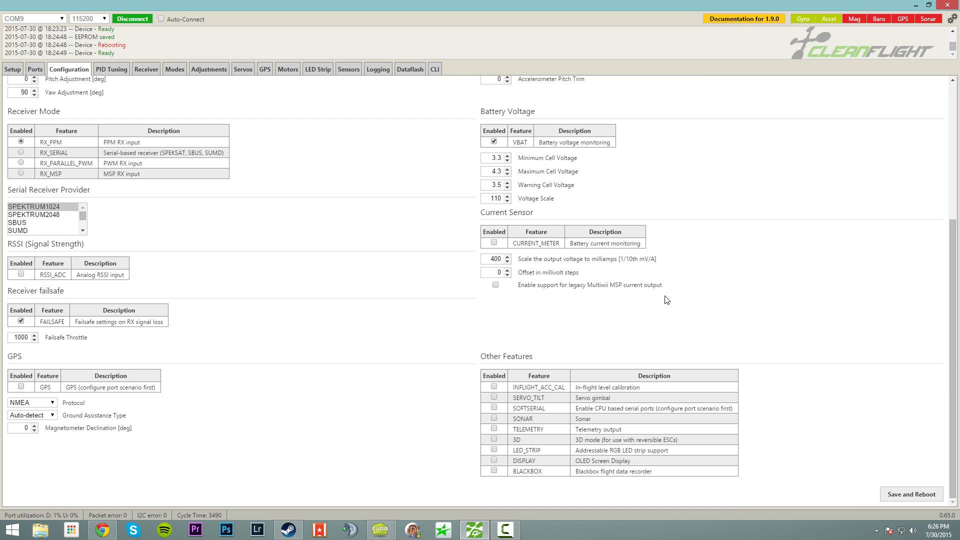
pyautogui.scroll(4, 667, 300)
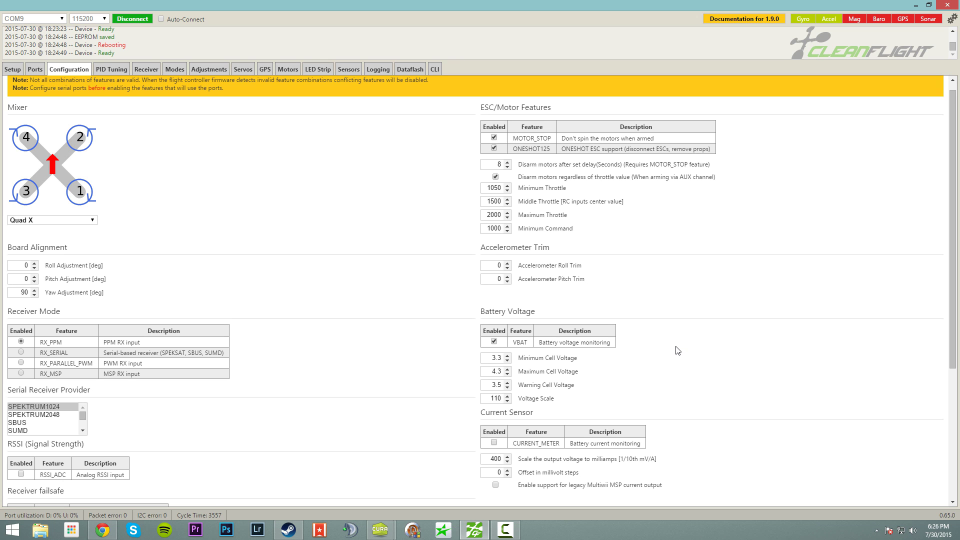
pyautogui.scroll(-4, 702, 378)
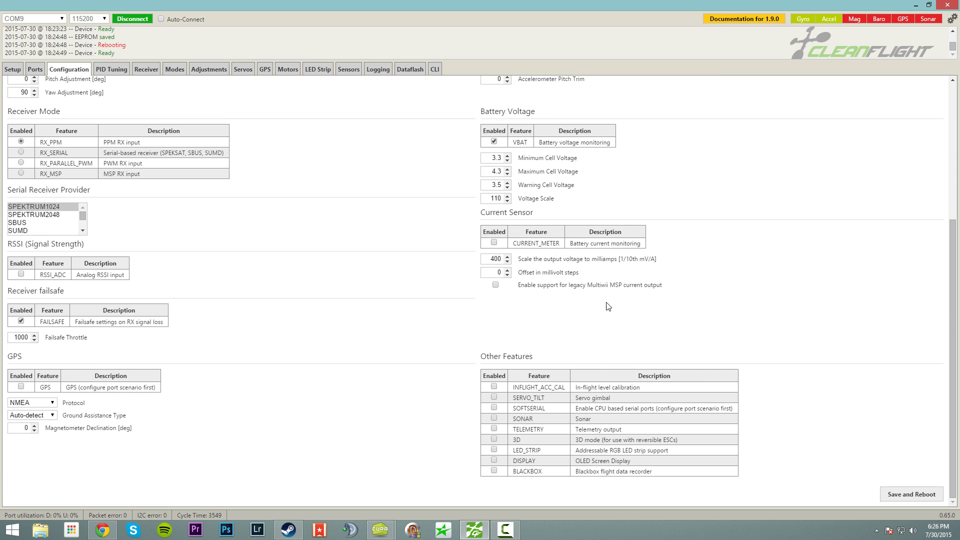
pyautogui.scroll(4, 641, 306)
pyautogui.scroll(-3, 635, 345)
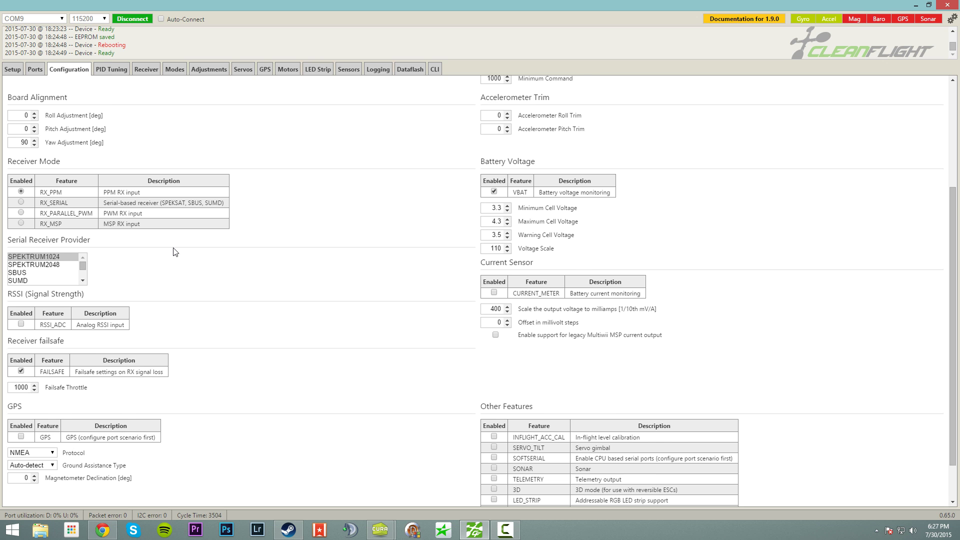
pyautogui.scroll(-1, 178, 252)
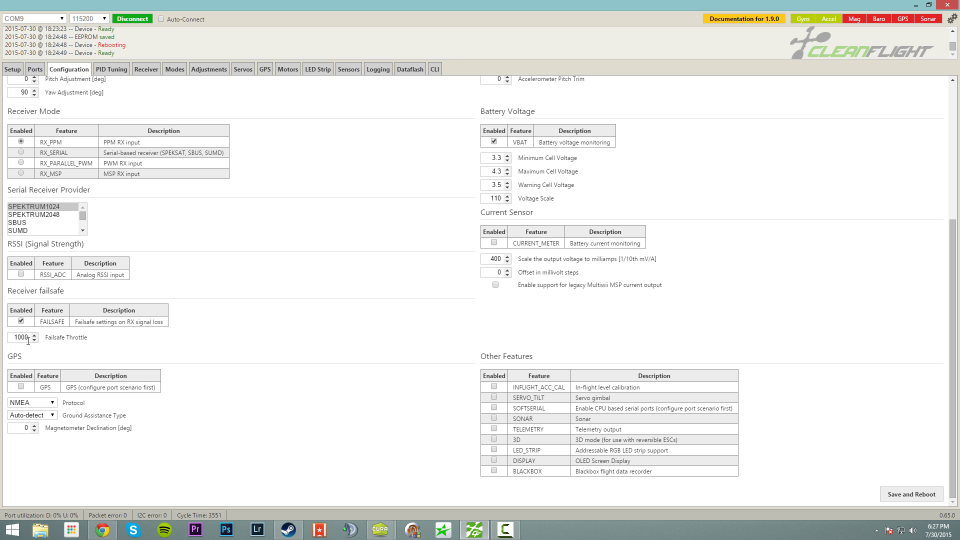
pyautogui.click(34, 339)
pyautogui.click(34, 340)
pyautogui.click(34, 335)
pyautogui.click(34, 335)
# Turn on TELEMETRY and LED_STRIP and turn off DISPLAY in Other Features
pyautogui.click(494, 429)
pyautogui.click(493, 449)
pyautogui.click(494, 450)
pyautogui.click(494, 450)
pyautogui.click(494, 461)
pyautogui.click(911, 494)
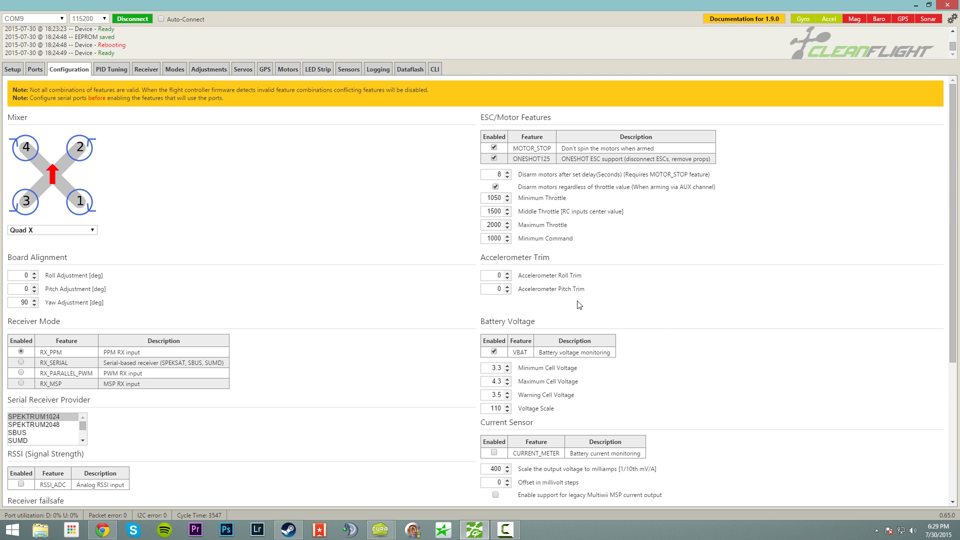
pyautogui.scroll(-5, 575, 303)
pyautogui.click(886, 495)
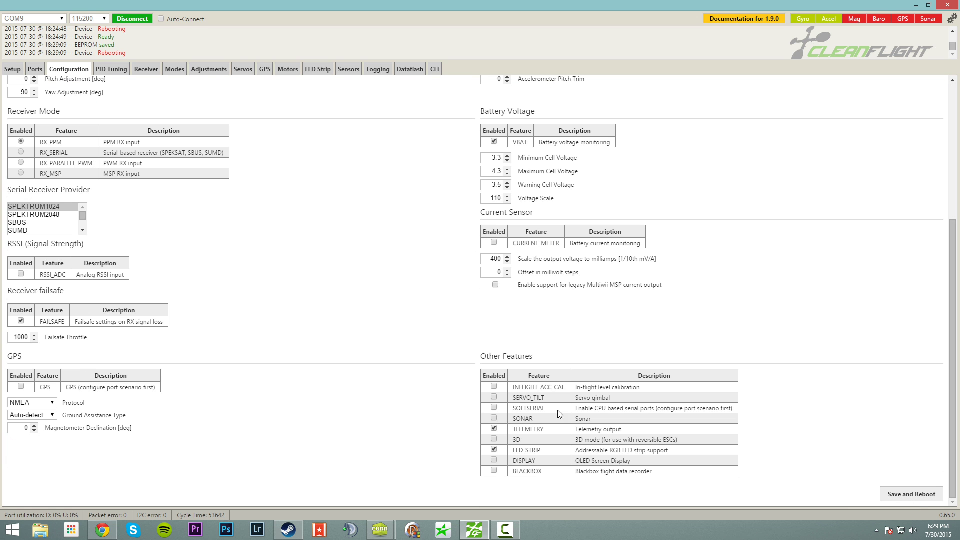
pyautogui.click(899, 497)
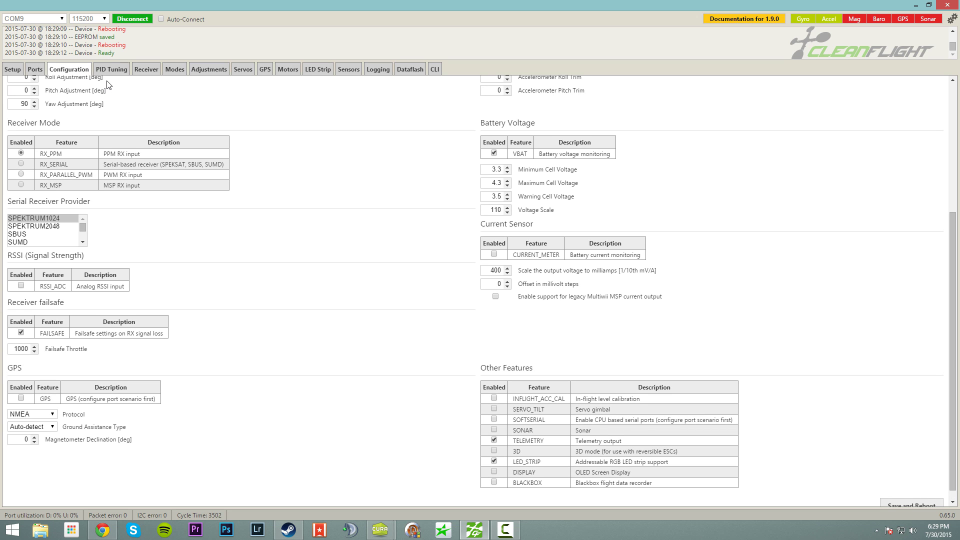
# Show the PID Tuning page and try the 0 - MultiWii (Old) PID controller
pyautogui.click(106, 74)
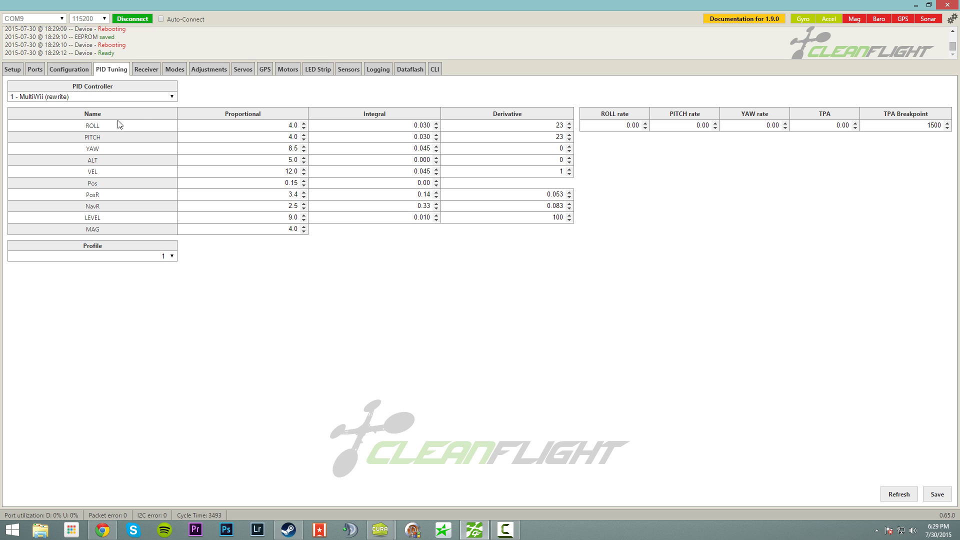
pyautogui.click(155, 98)
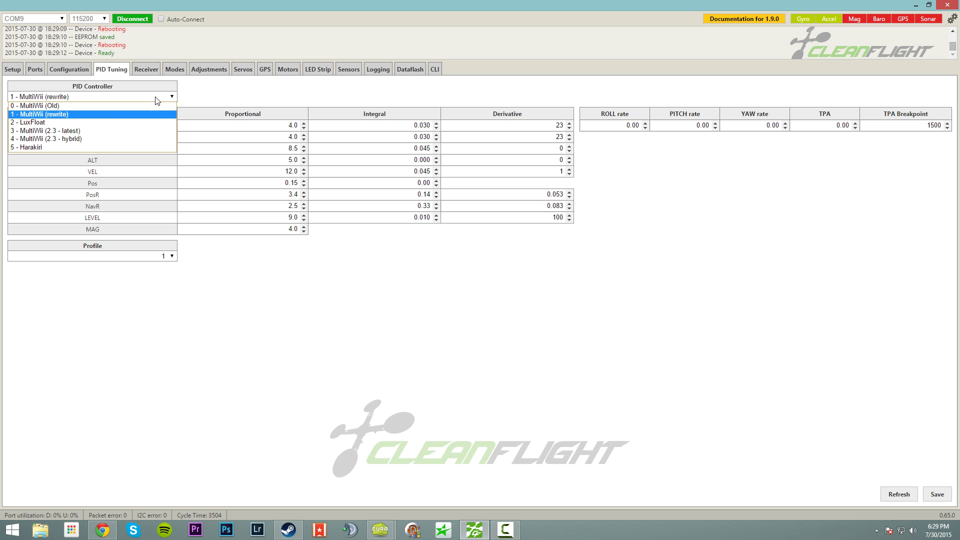
pyautogui.click(60, 99)
pyautogui.click(105, 99)
pyautogui.click(65, 106)
# Set the PID controller back to 1 - MultiWii (rewrite) and dismiss the chat pop-up
pyautogui.click(79, 99)
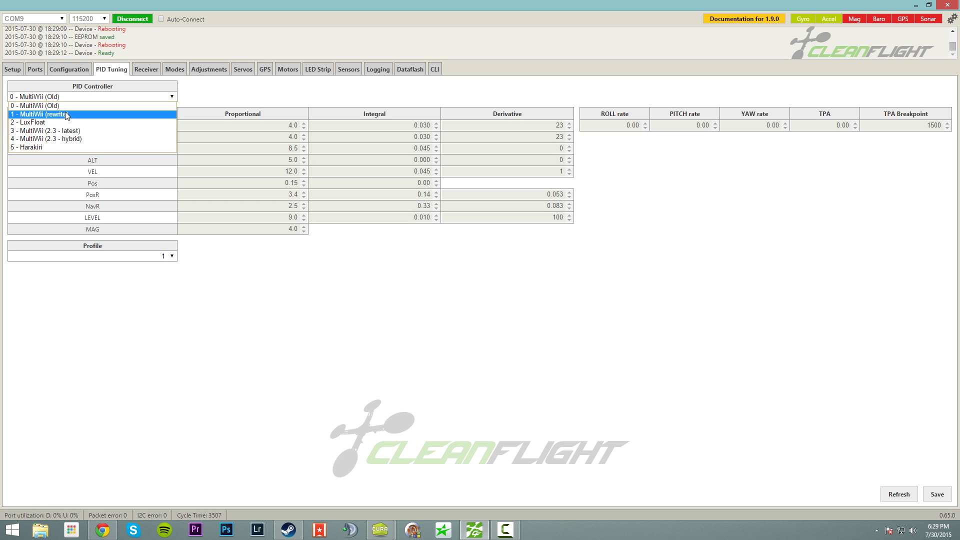
pyautogui.click(67, 115)
pyautogui.click(70, 99)
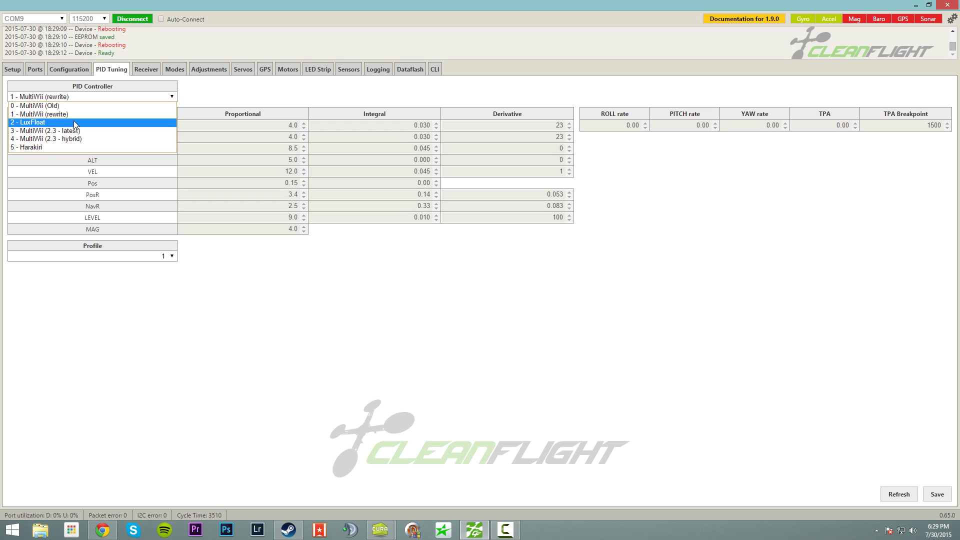
pyautogui.click(59, 115)
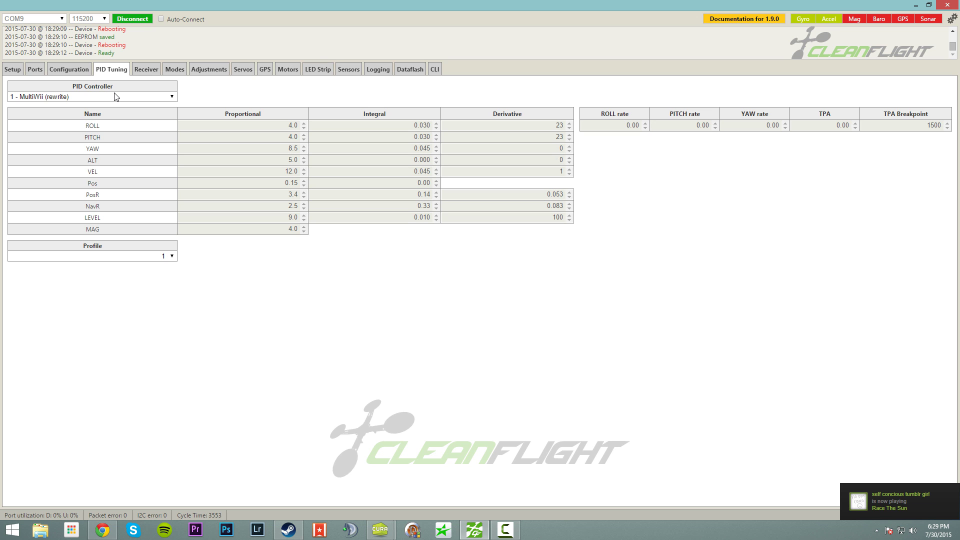
pyautogui.click(954, 508)
pyautogui.click(641, 249)
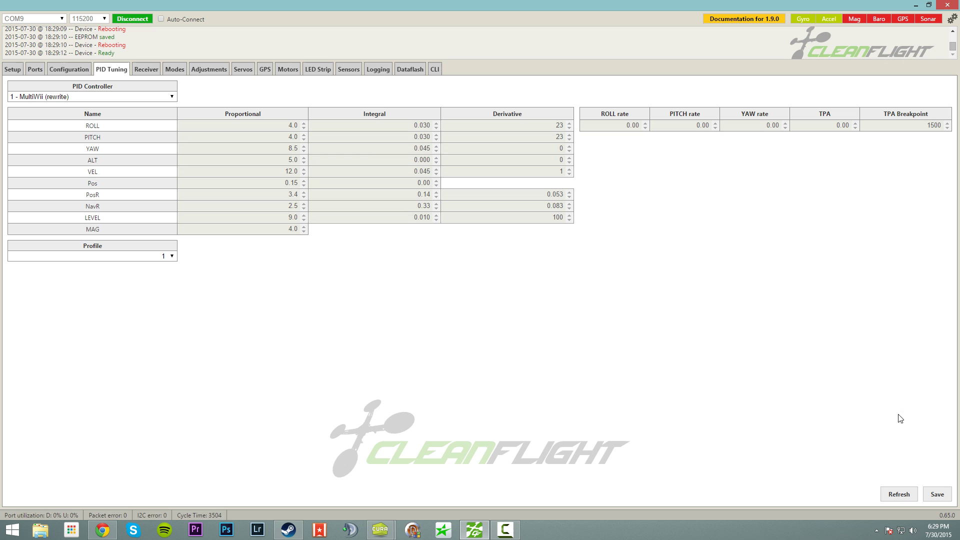
# Save ROLL and PITCH rates of 0.40 and YAW rate of 45 to the board
pyautogui.click(937, 495)
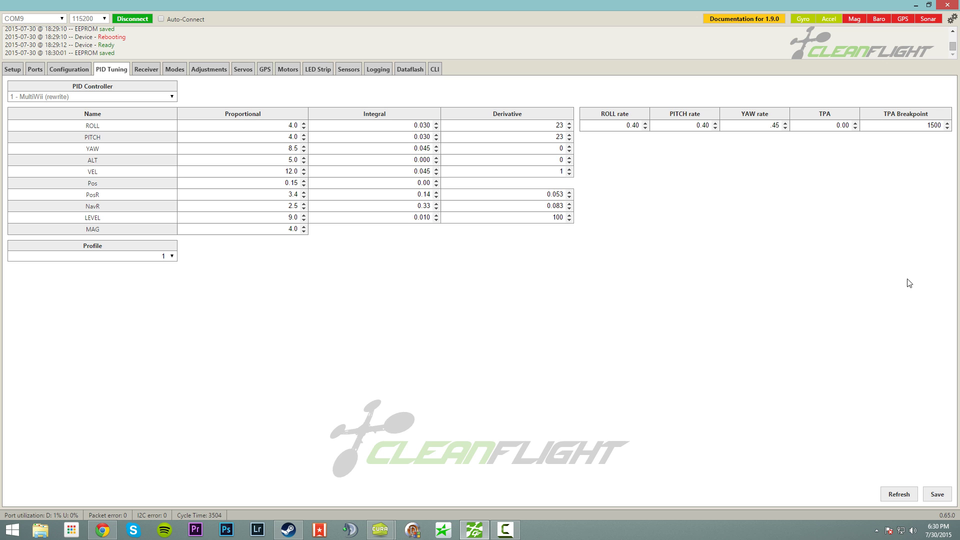
pyautogui.click(936, 495)
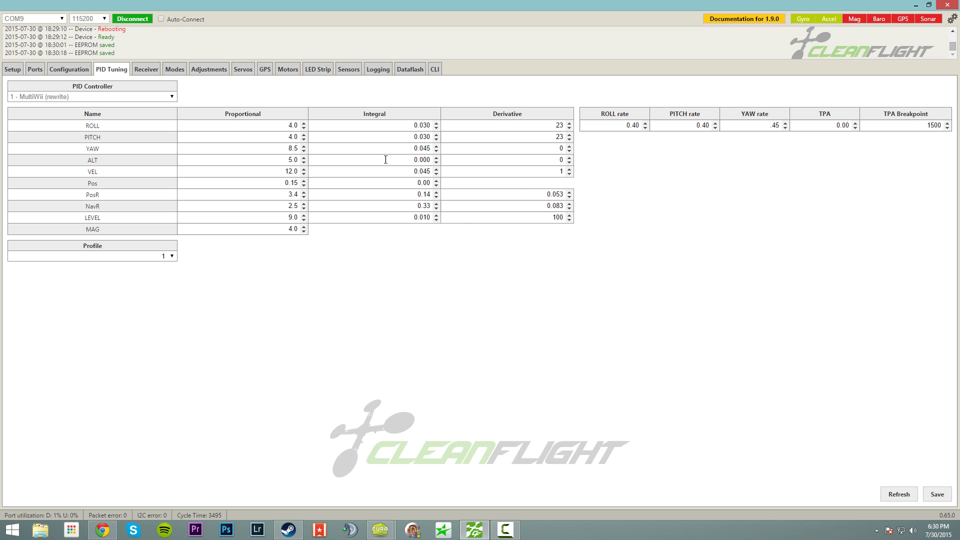
# Save the PID tuning to the board and bring up the Receiver page with channels and rates
pyautogui.click(943, 495)
pyautogui.click(146, 69)
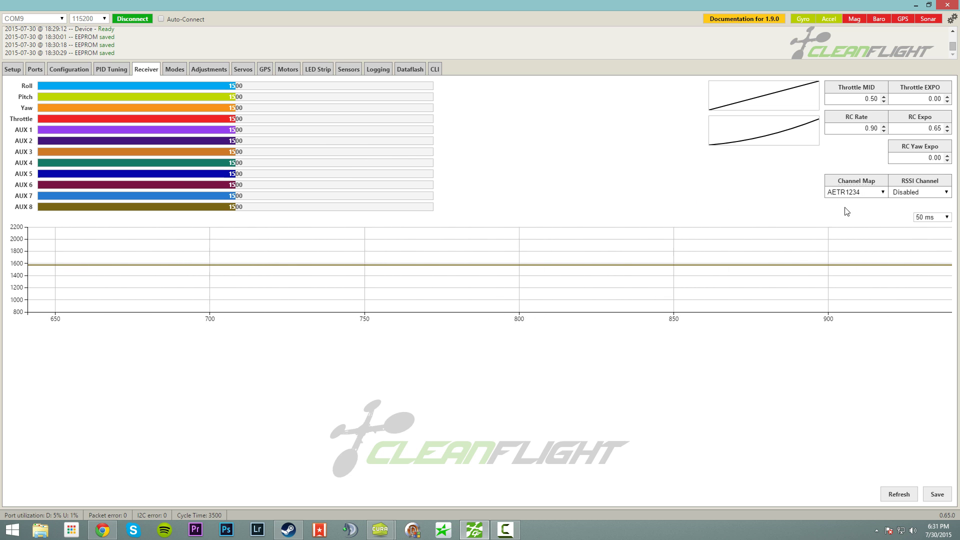
pyautogui.click(887, 192)
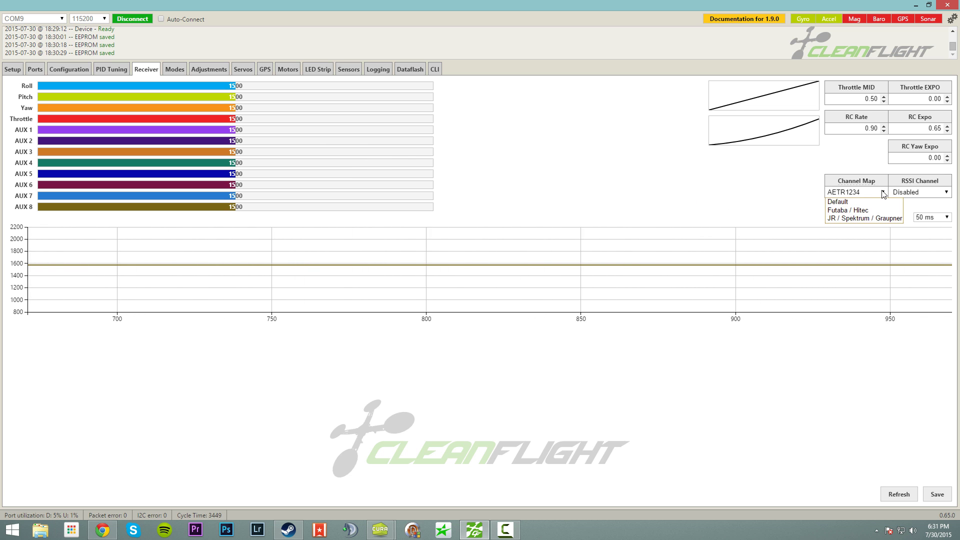
pyautogui.click(859, 219)
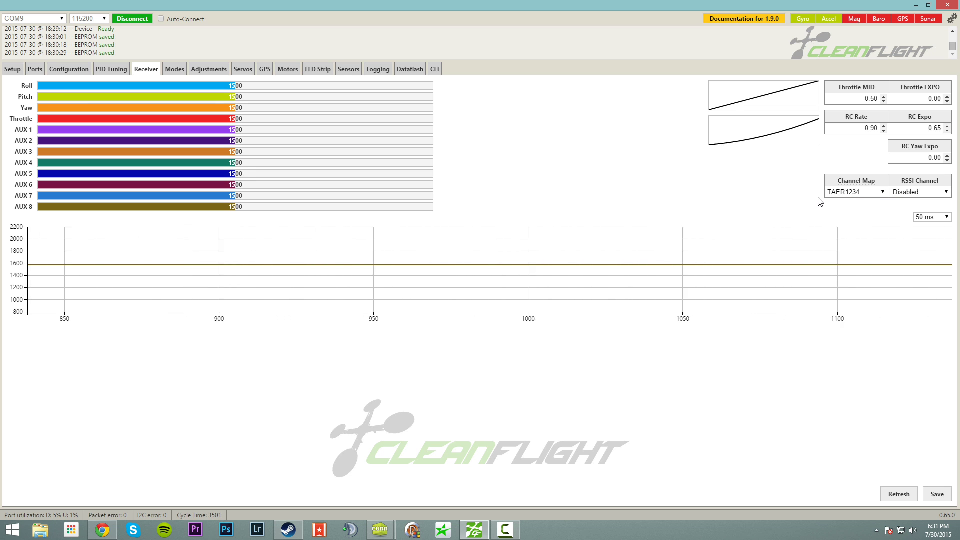
pyautogui.click(881, 194)
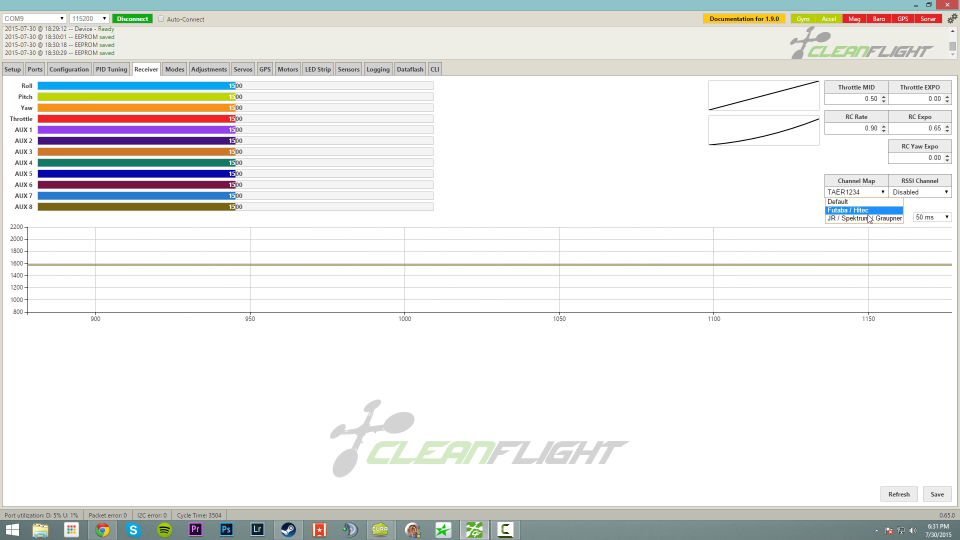
pyautogui.click(873, 210)
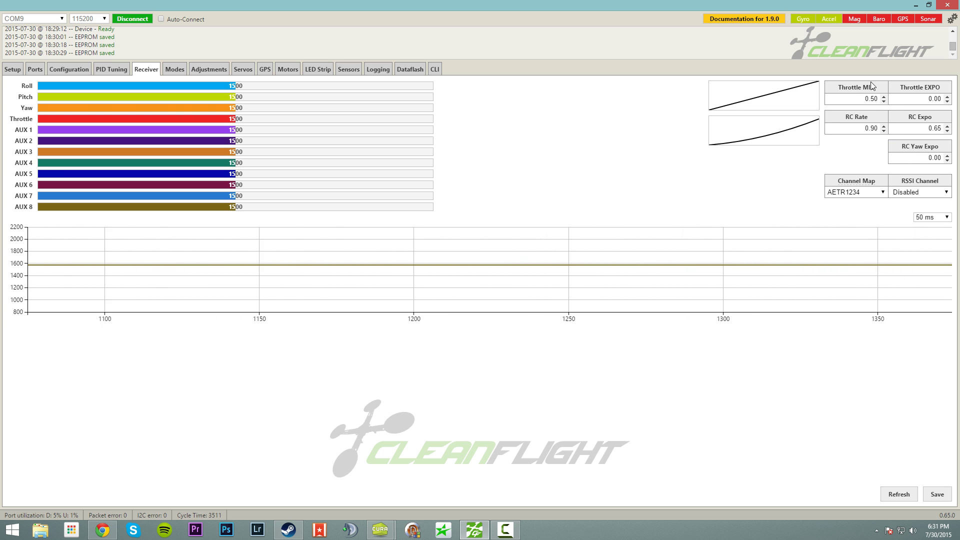
# Replace RC Rate 0.90 with 1.30 and RC Expo 0.65 with 0.60, then save to EEPROM
pyautogui.doubleClick(843, 127)
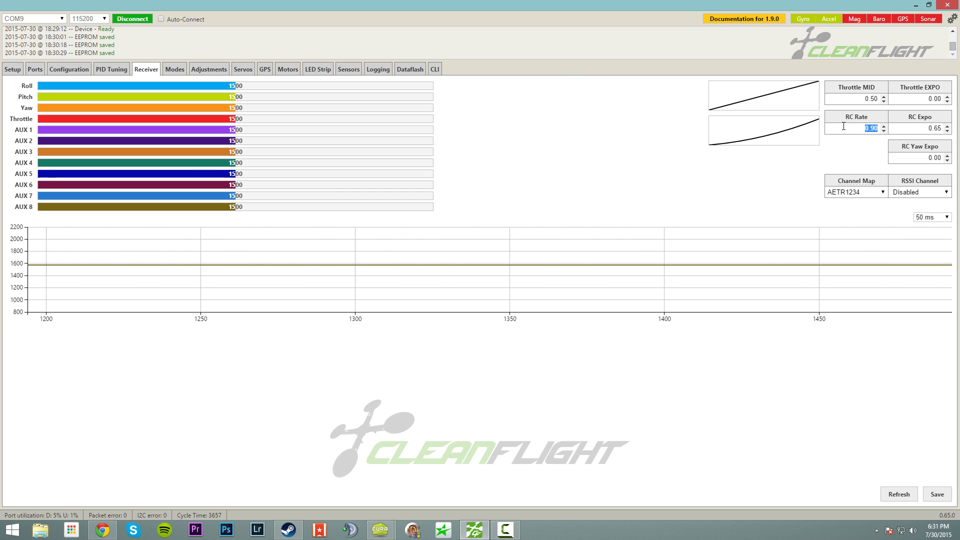
pyautogui.write('1.30')
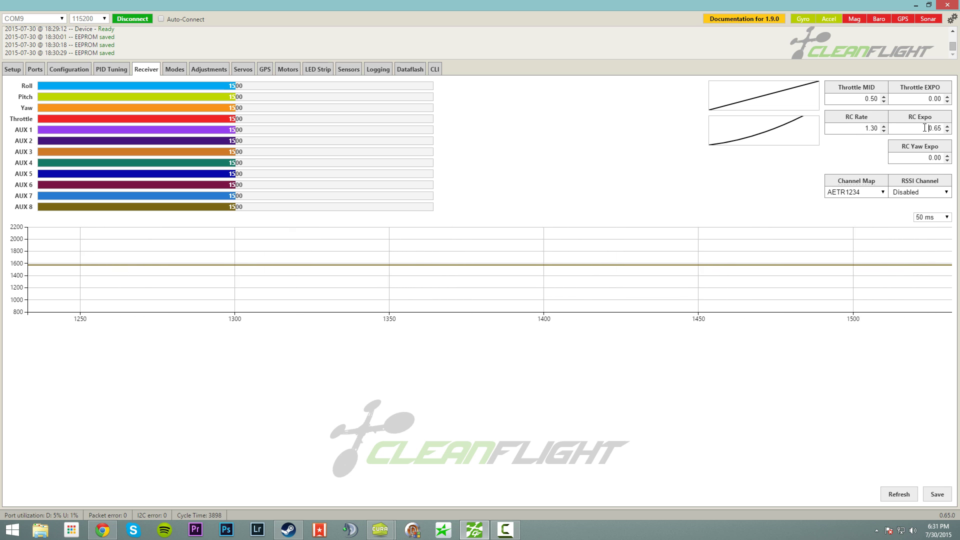
pyautogui.doubleClick(925, 128)
pyautogui.press('BackSpace')
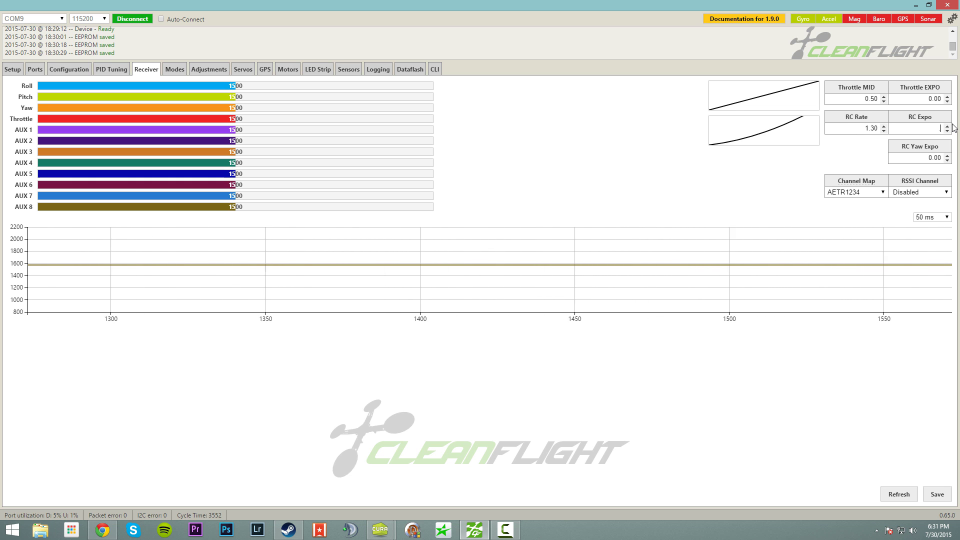
pyautogui.write('.60')
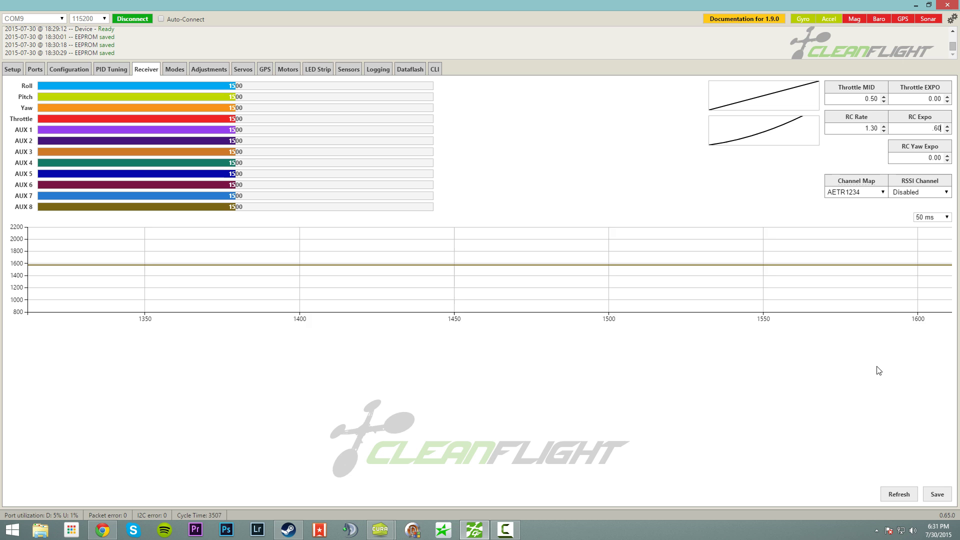
pyautogui.click(931, 149)
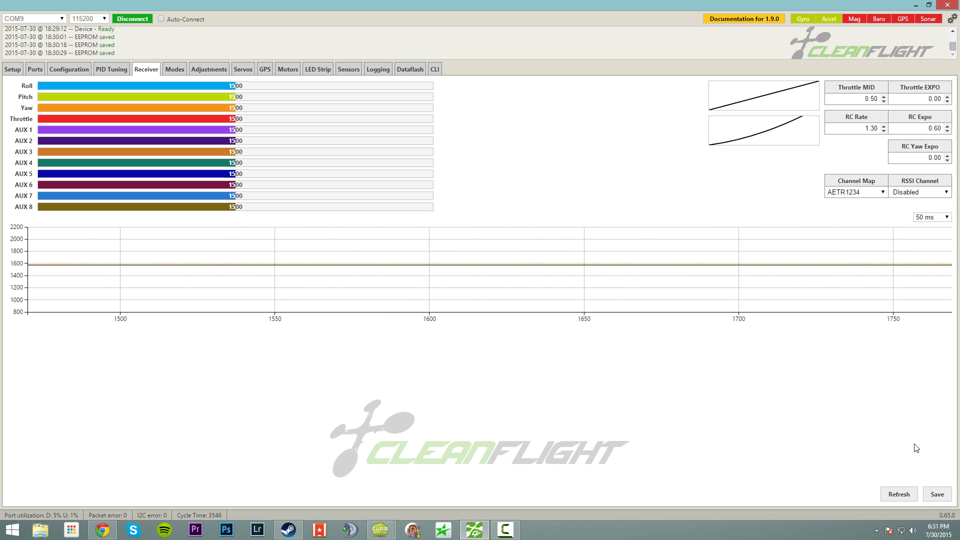
pyautogui.click(937, 495)
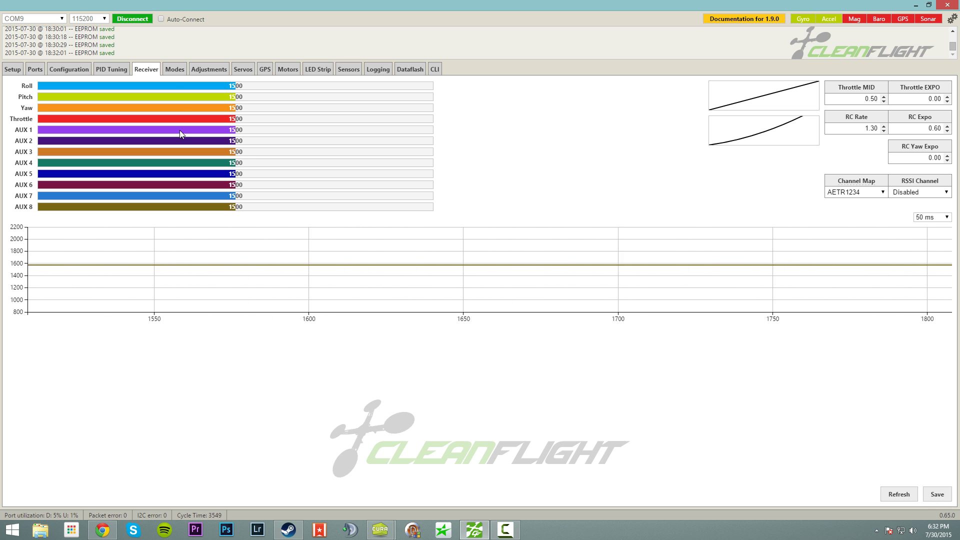
# On the Modes page, add switch ranges for ANGLE and HORIZON, assigning HORIZON to AUX 2
pyautogui.click(175, 69)
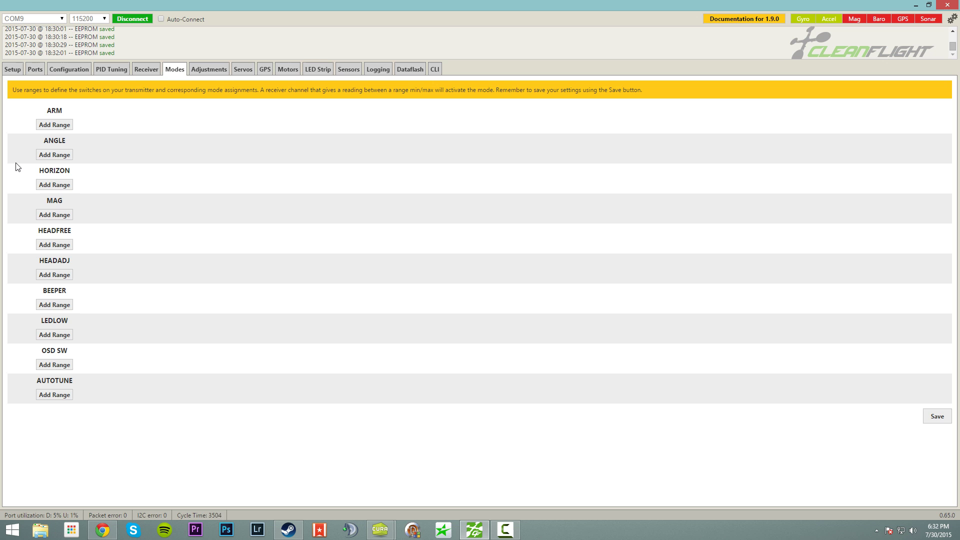
pyautogui.click(55, 155)
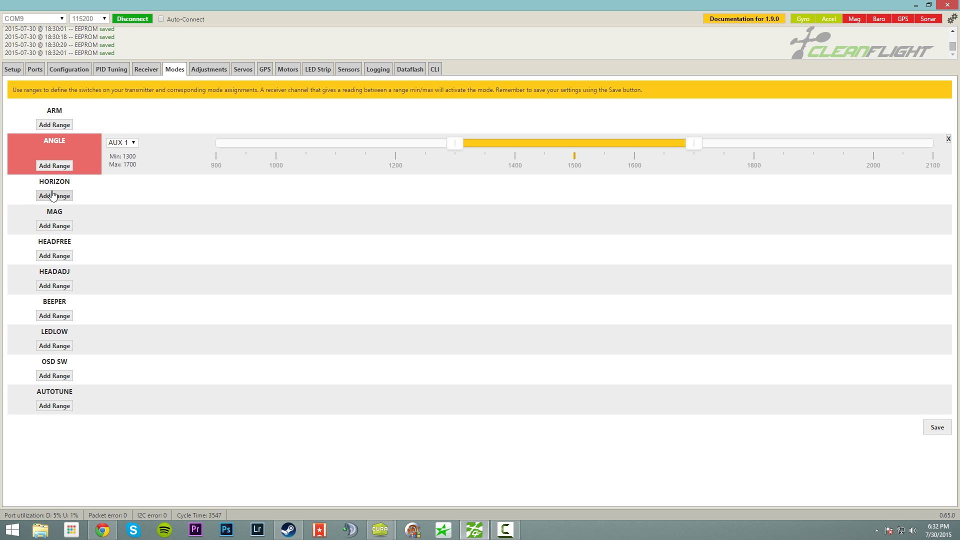
pyautogui.click(55, 195)
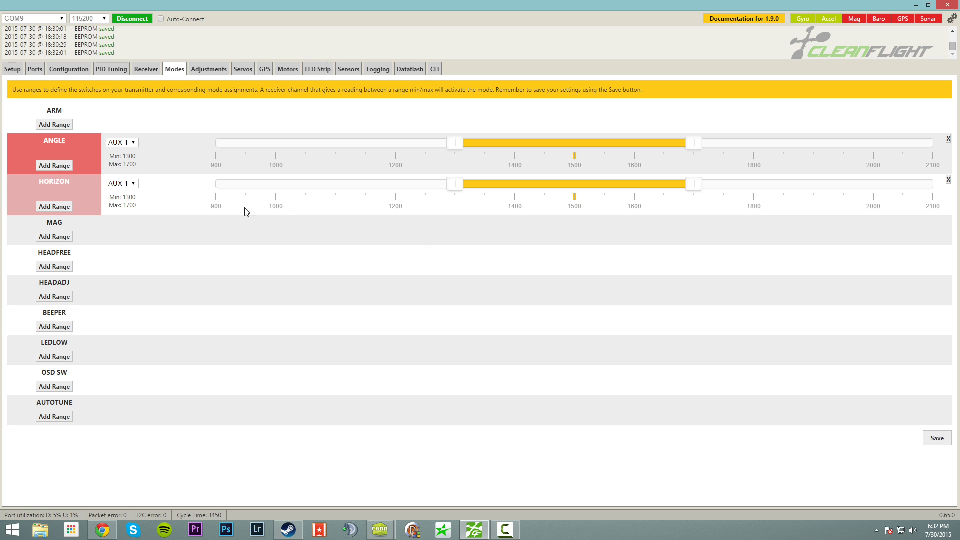
pyautogui.click(122, 184)
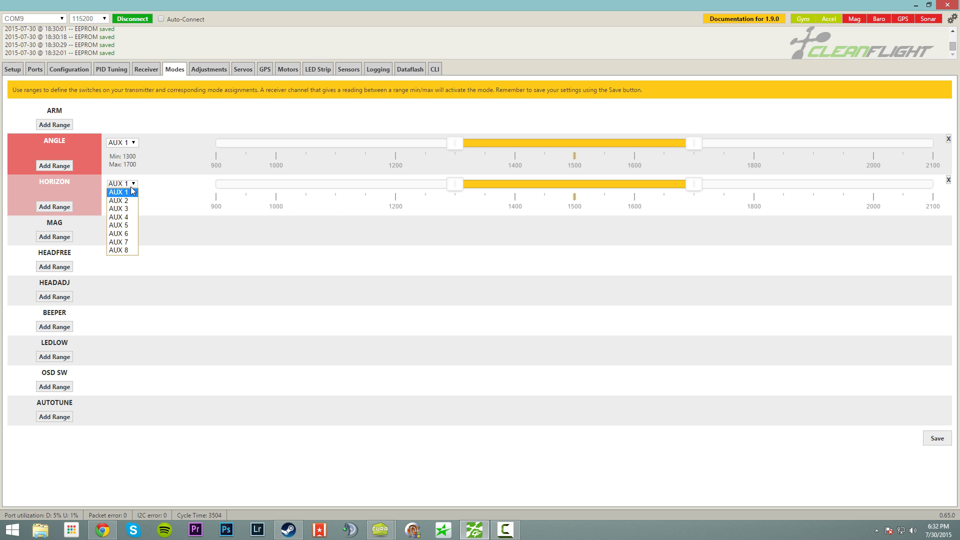
pyautogui.click(118, 201)
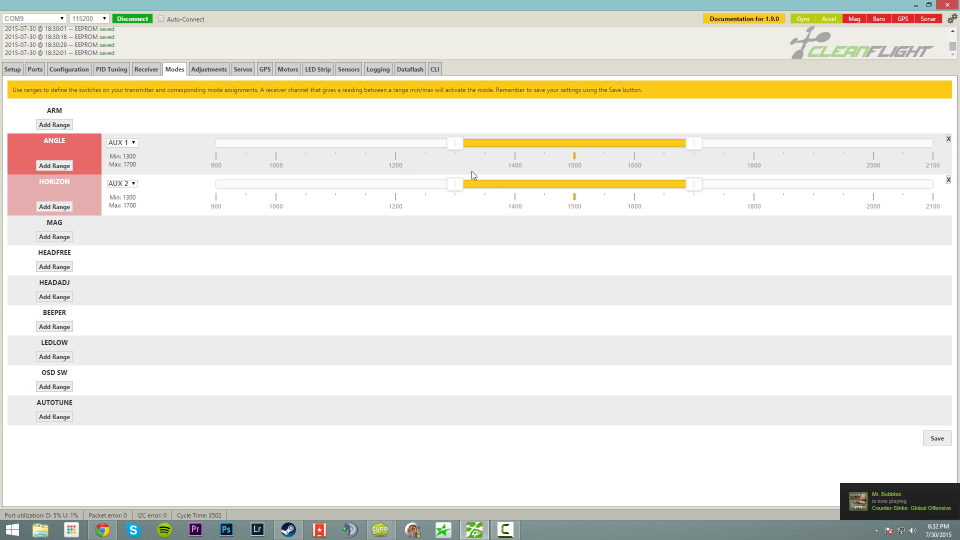
# Drag the ANGLE AUX 1 range to 900–1325 and the HORIZON AUX 2 range to 1350–1750
pyautogui.click(218, 143)
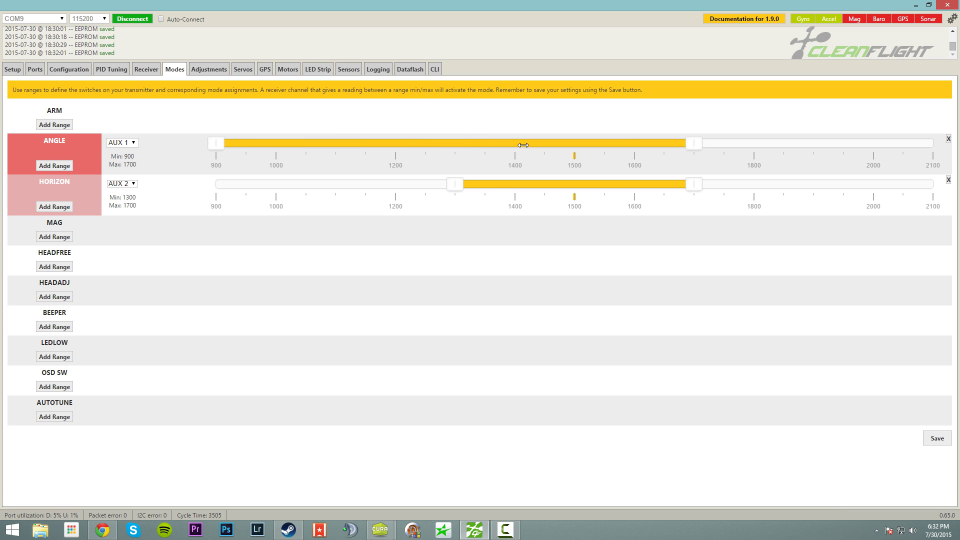
pyautogui.moveTo(689, 146); pyautogui.dragTo(470, 147)
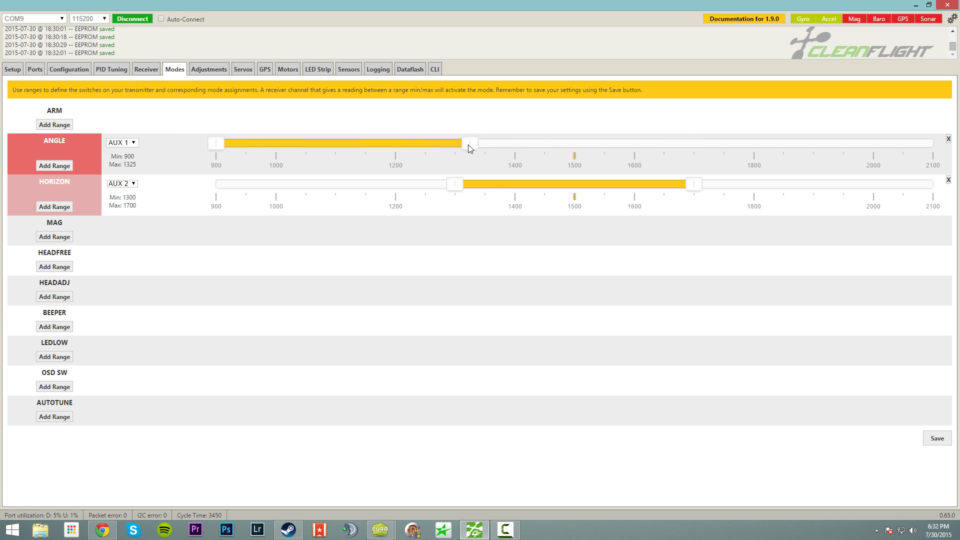
pyautogui.moveTo(379, 146); pyautogui.dragTo(260, 160)
pyautogui.moveTo(499, 186); pyautogui.dragTo(527, 187)
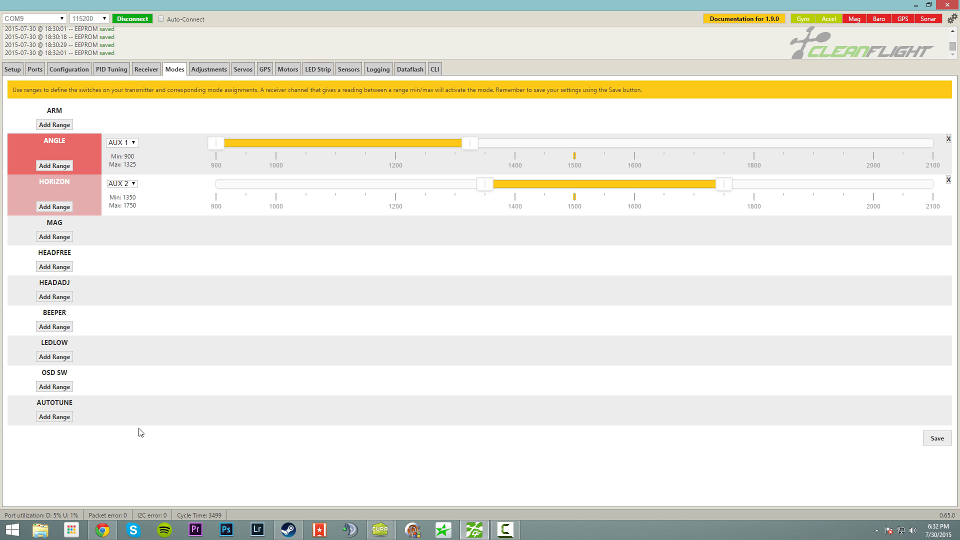
# Add an AUX 1 range for ARM and set BEEPER's AUX 1 range to 1275–1675
pyautogui.click(55, 126)
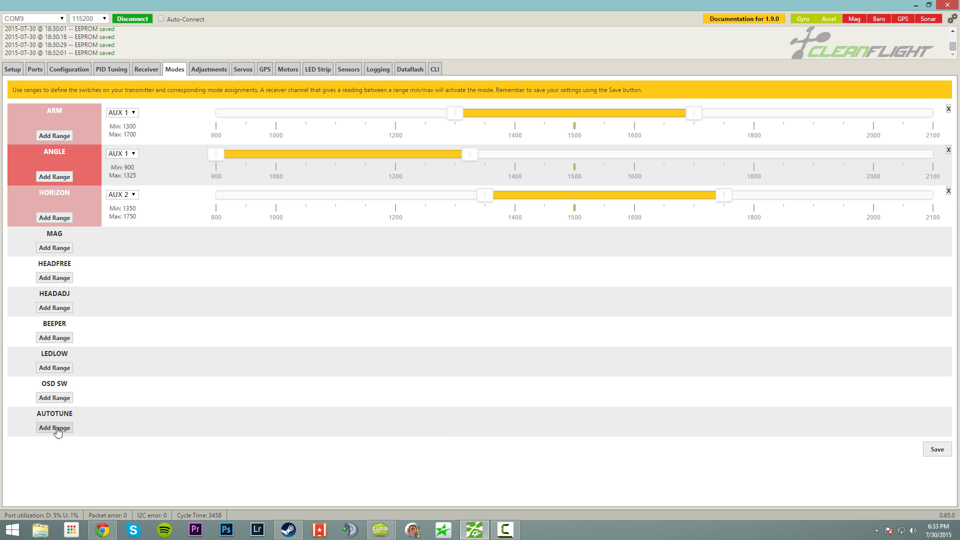
pyautogui.click(63, 339)
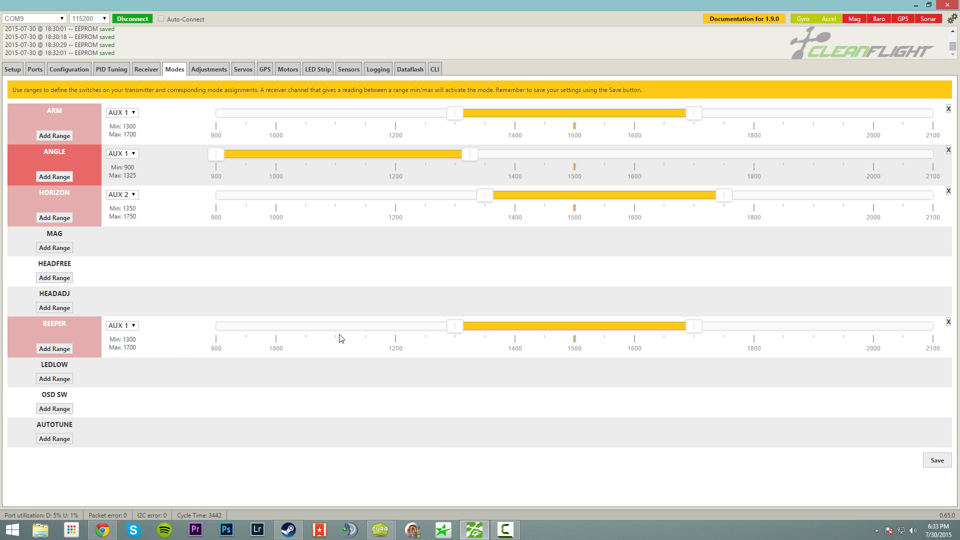
pyautogui.moveTo(523, 328); pyautogui.dragTo(236, 317)
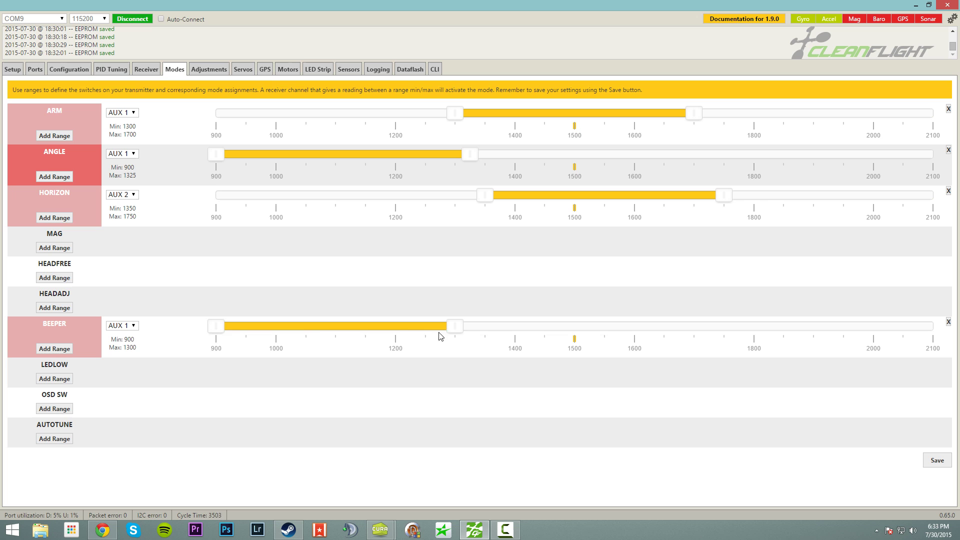
pyautogui.moveTo(440, 336); pyautogui.dragTo(604, 347)
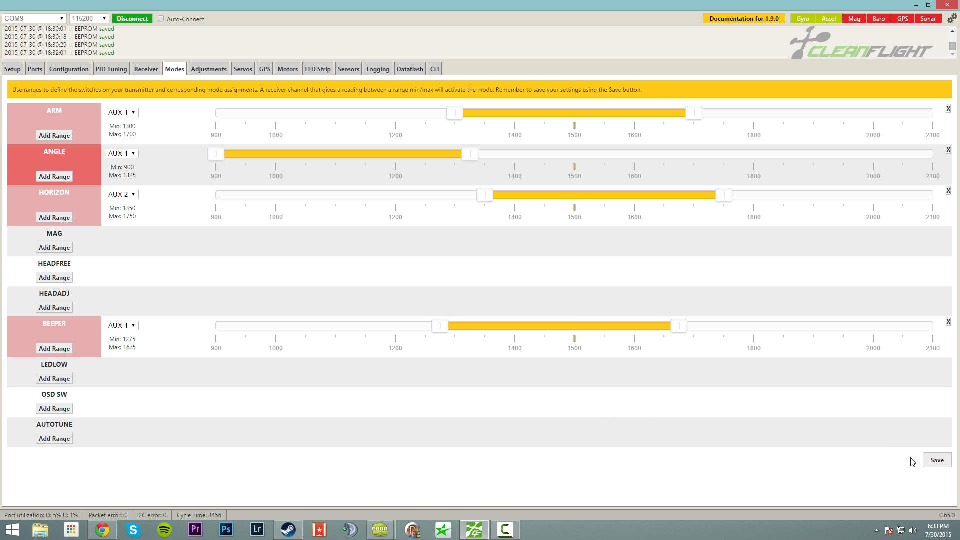
pyautogui.click(226, 69)
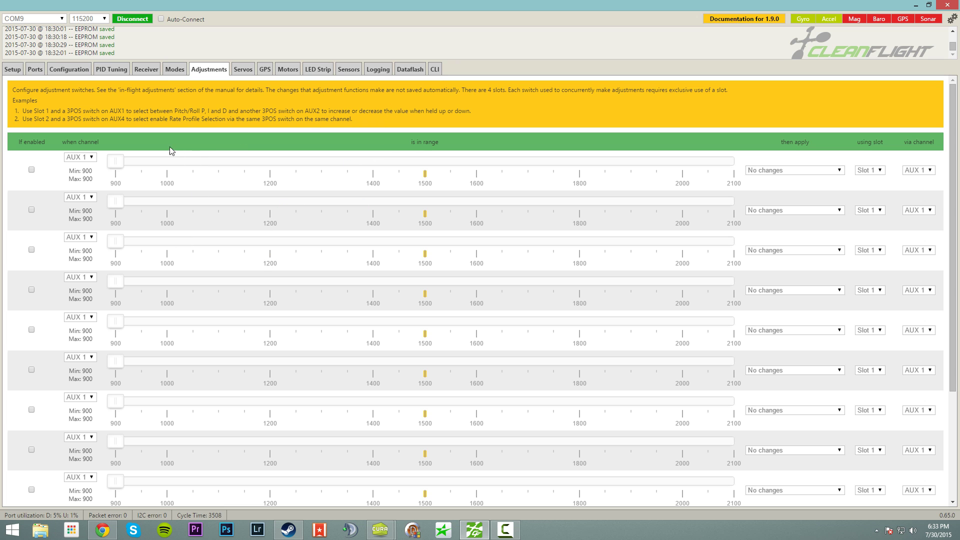
# Look over the Servos and GPS pages, then go to the Motors page
pyautogui.click(243, 69)
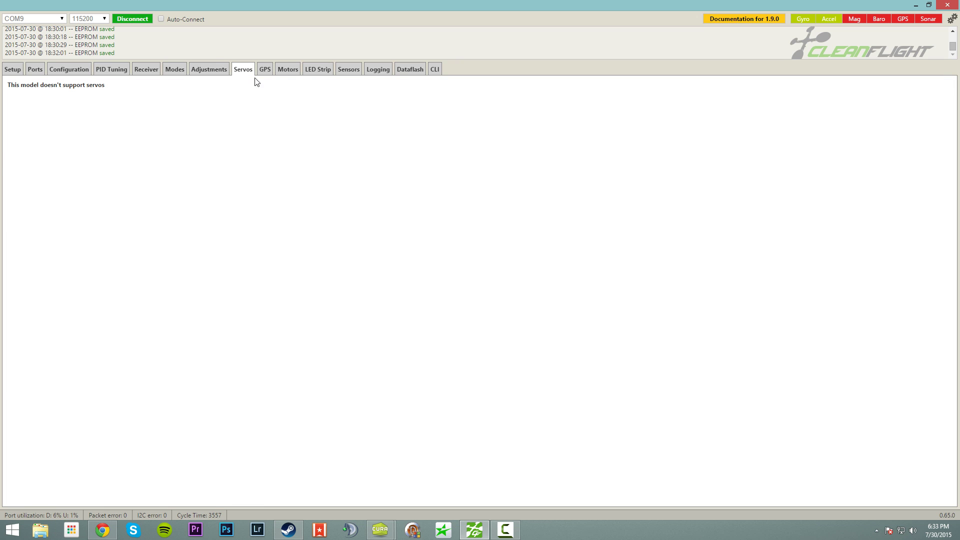
pyautogui.click(265, 71)
pyautogui.click(289, 71)
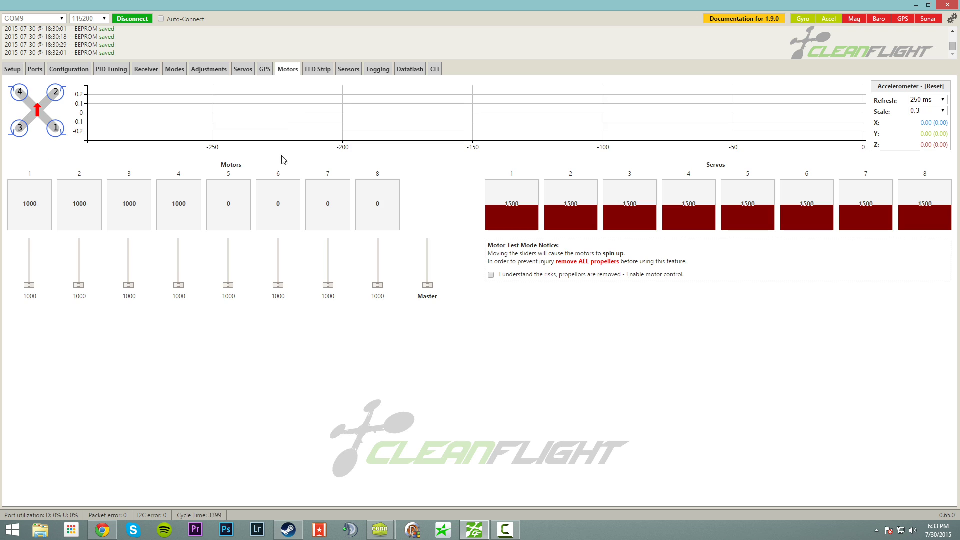
# Enable motor control, take Master to 2000 then back to 1000, and disable motor control
pyautogui.click(491, 276)
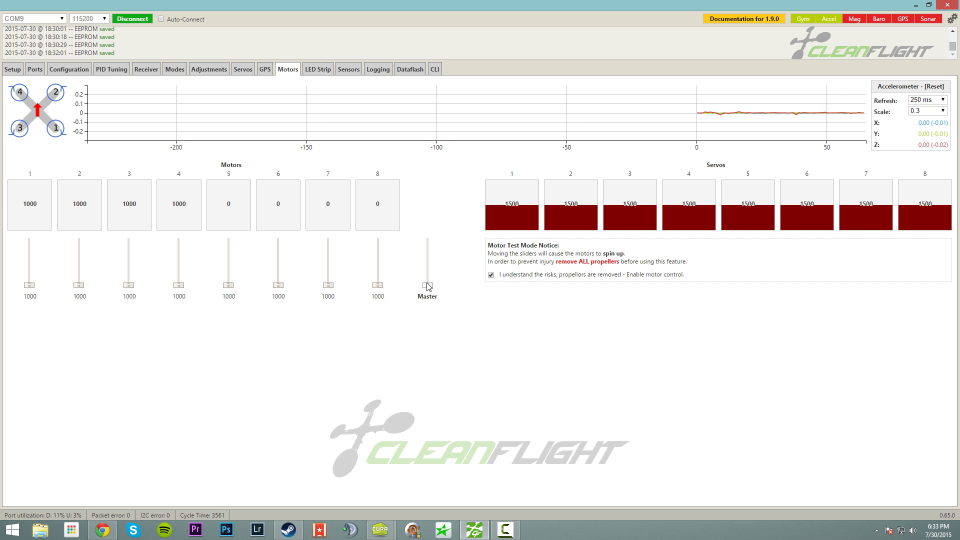
pyautogui.moveTo(428, 285); pyautogui.dragTo(429, 225)
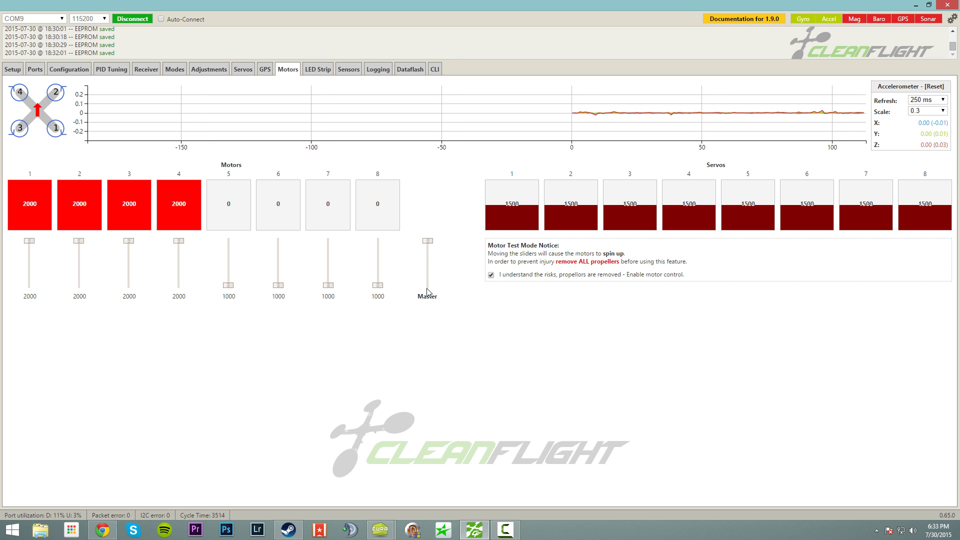
pyautogui.press('Home')
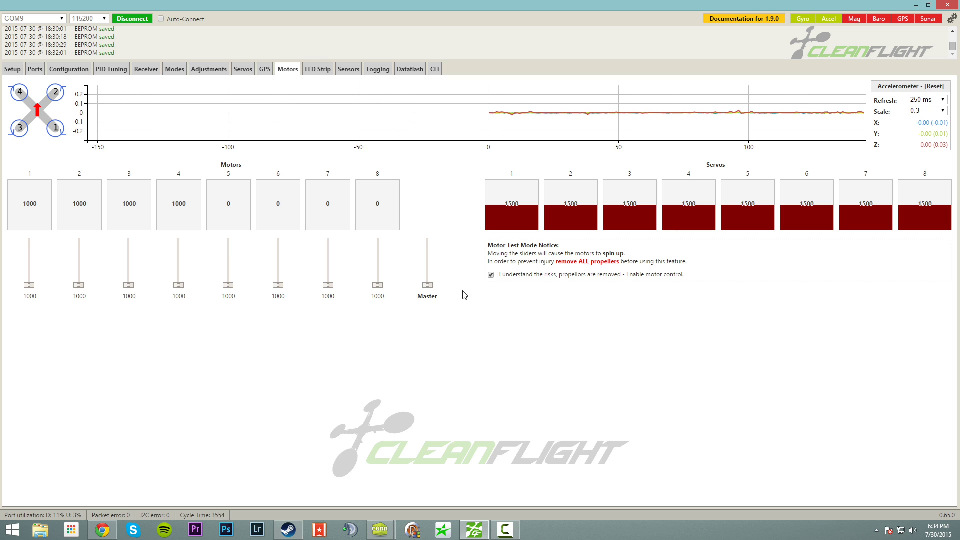
pyautogui.click(491, 275)
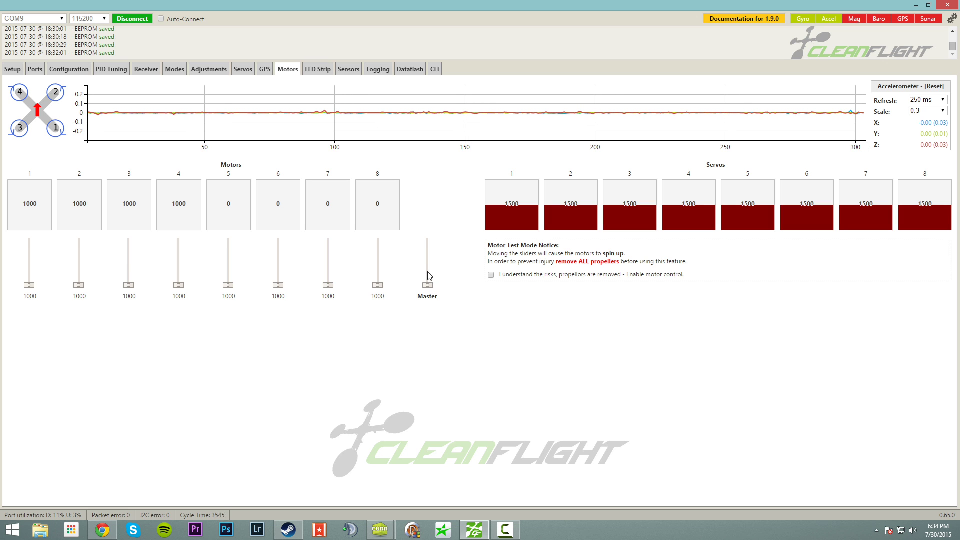
# Re-enable motor control and give motors 1–4 a brief test spin with the Master slider
pyautogui.click(491, 276)
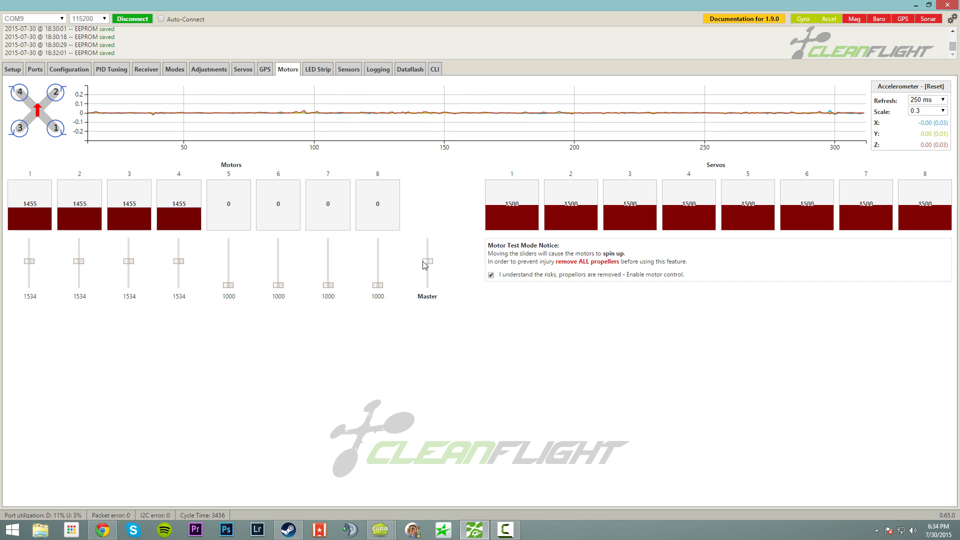
pyautogui.moveTo(428, 285); pyautogui.dragTo(421, 281)
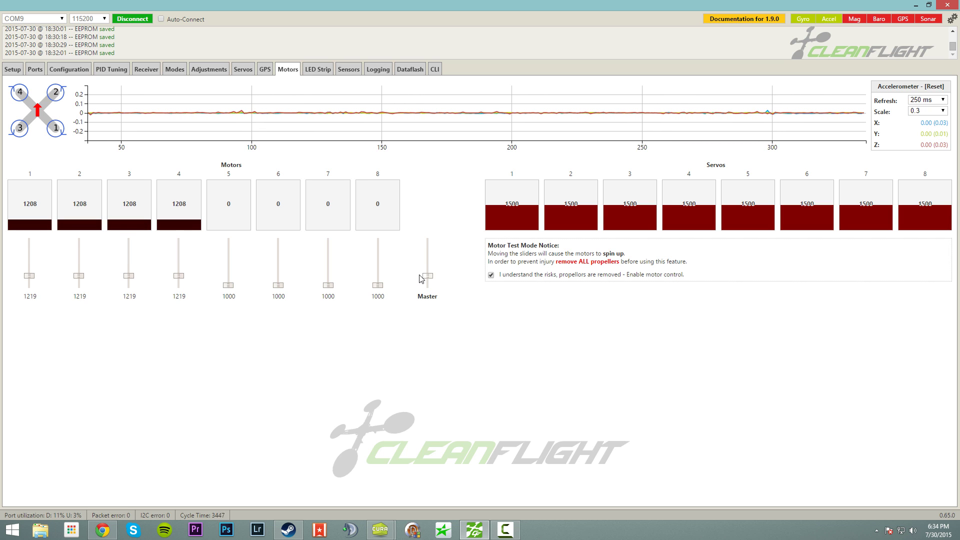
pyautogui.moveTo(428, 276)
pyautogui.mouseDown()
pyautogui.moveTo(429, 261)
pyautogui.moveTo(424, 274)
pyautogui.moveTo(423, 262)
pyautogui.moveTo(412, 274)
pyautogui.moveTo(403, 311)
pyautogui.moveTo(427, 258)
pyautogui.moveTo(423, 294)
pyautogui.mouseUp()
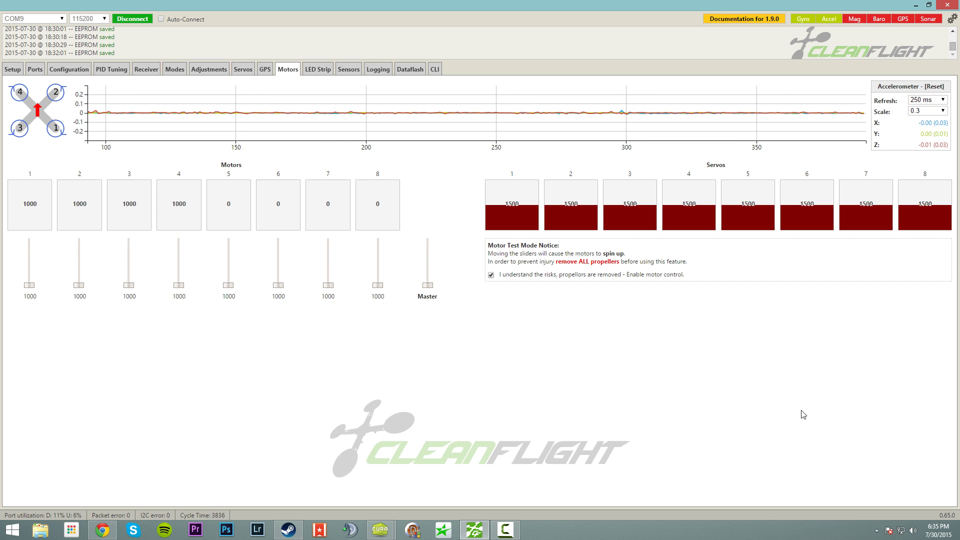
# Step through the LED Strip, Sensors, Logging and Dataflash pages, then open the CLI
pyautogui.click(313, 69)
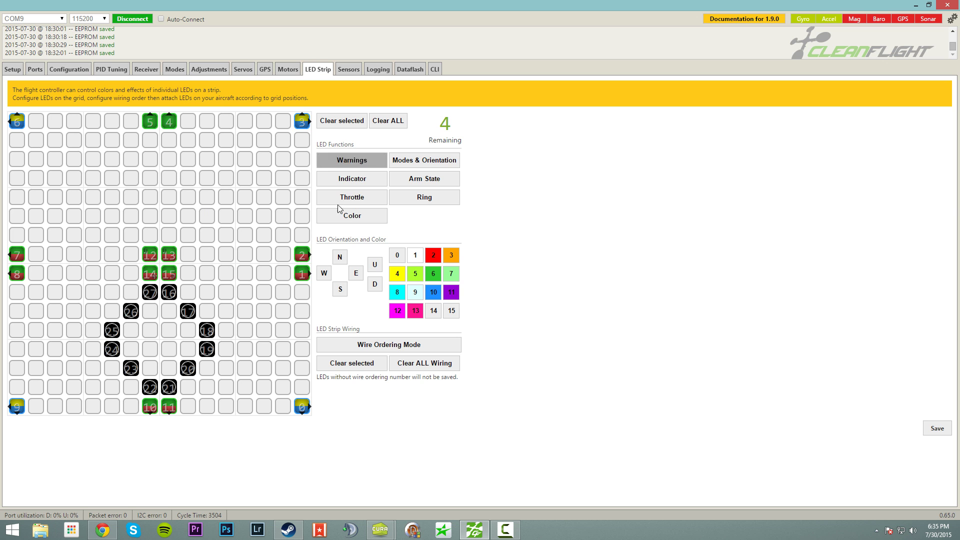
pyautogui.click(349, 72)
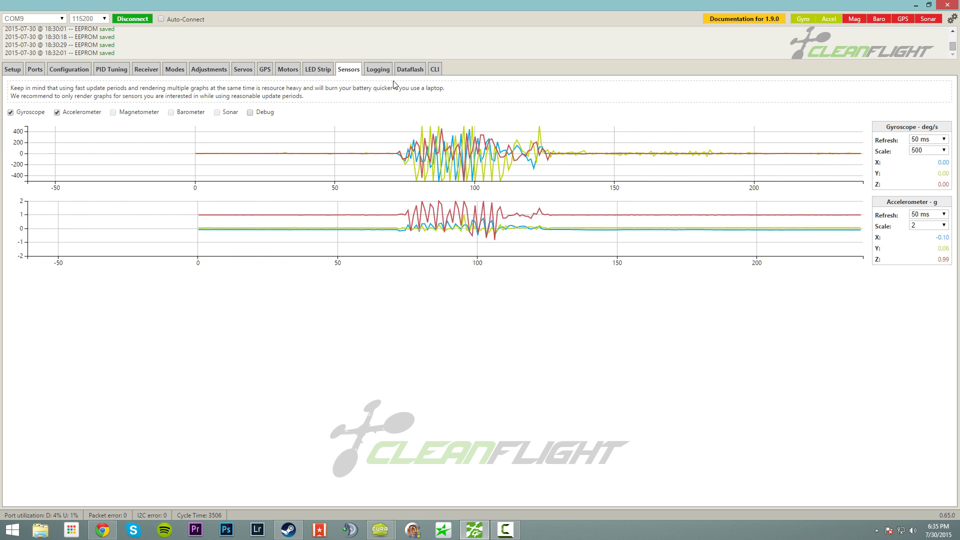
pyautogui.click(377, 70)
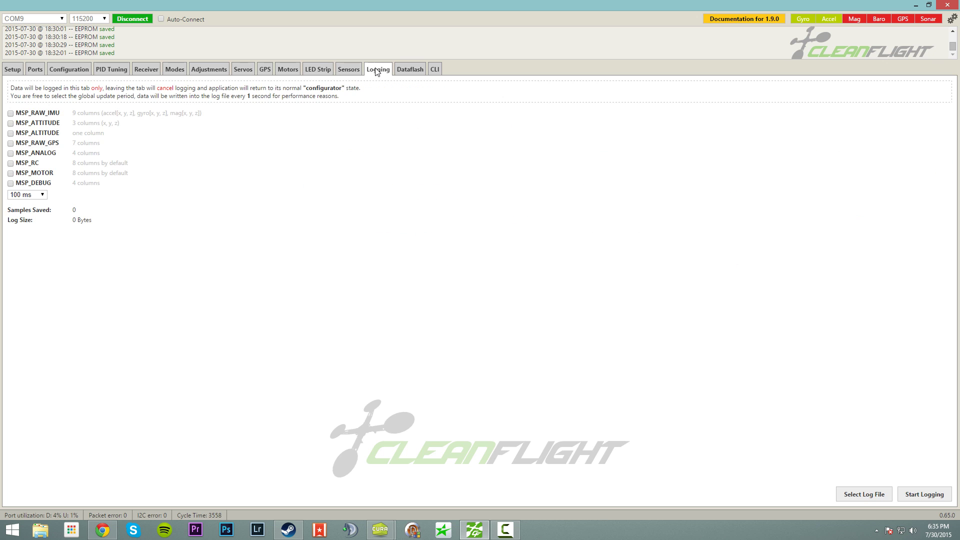
pyautogui.click(414, 71)
pyautogui.click(433, 72)
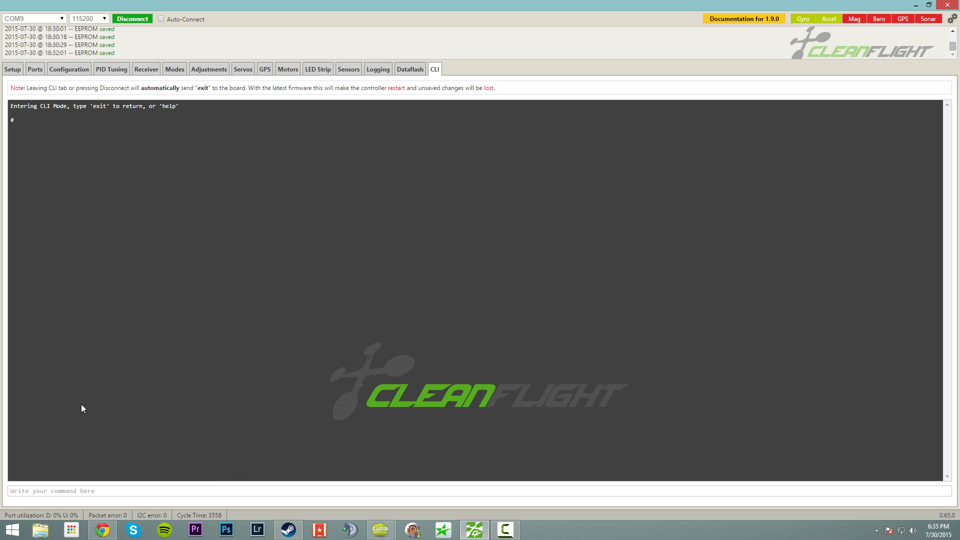
# Focus the CLI command box to start entering the looptime 1600 command
pyautogui.click(103, 491)
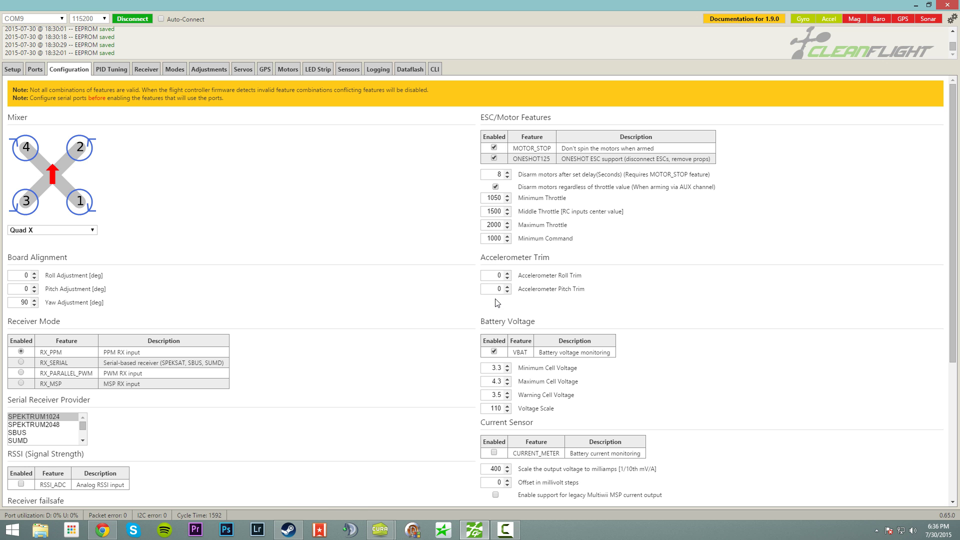
pyautogui.click(412, 73)
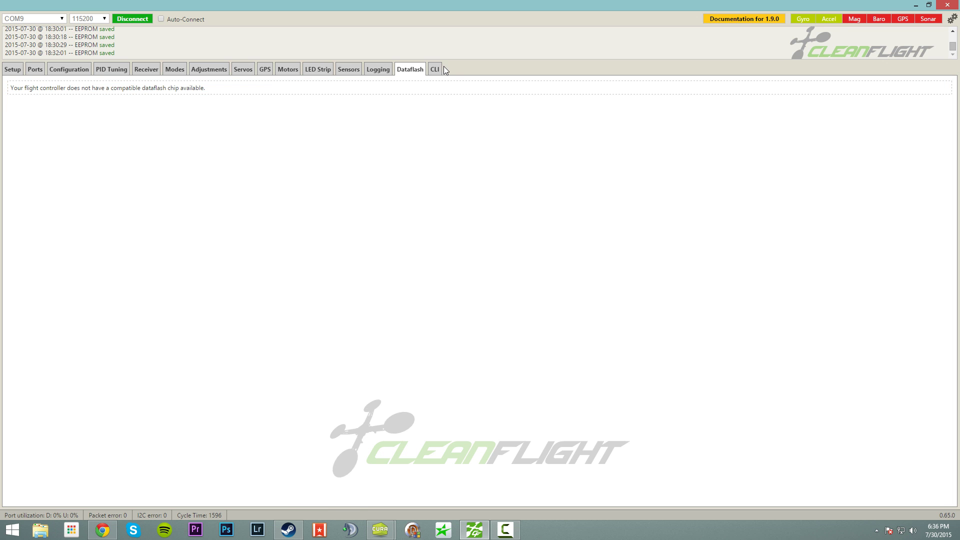
pyautogui.click(328, 73)
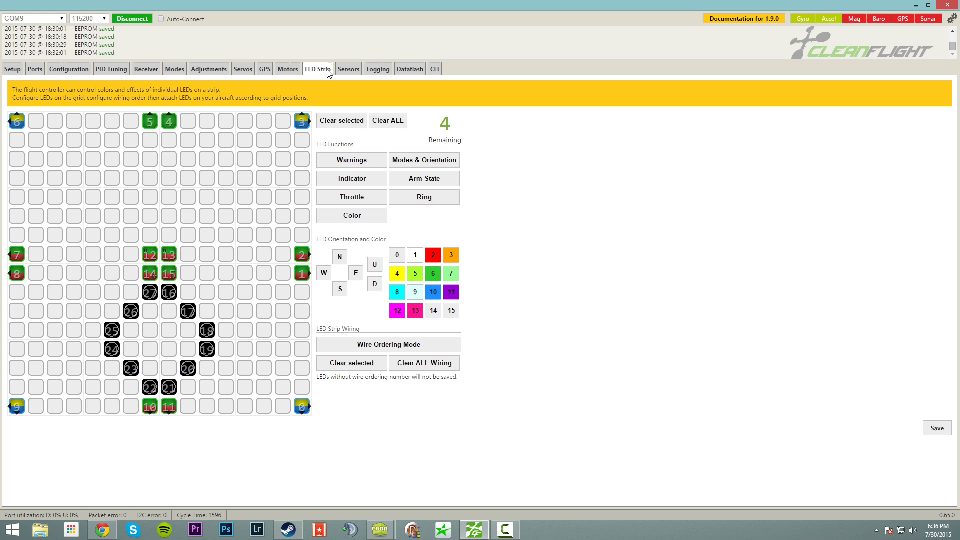
pyautogui.click(288, 70)
pyautogui.click(243, 69)
pyautogui.click(209, 69)
pyautogui.click(175, 69)
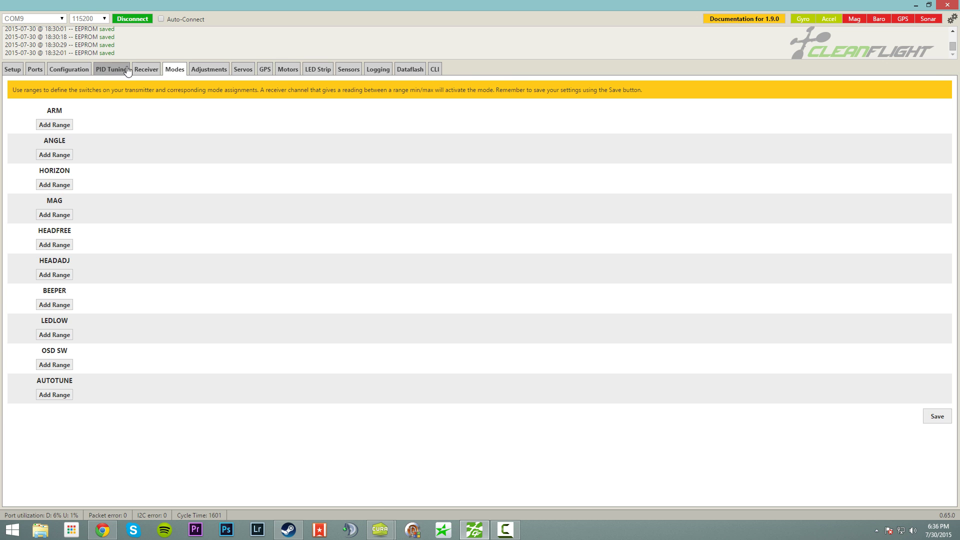
pyautogui.click(135, 69)
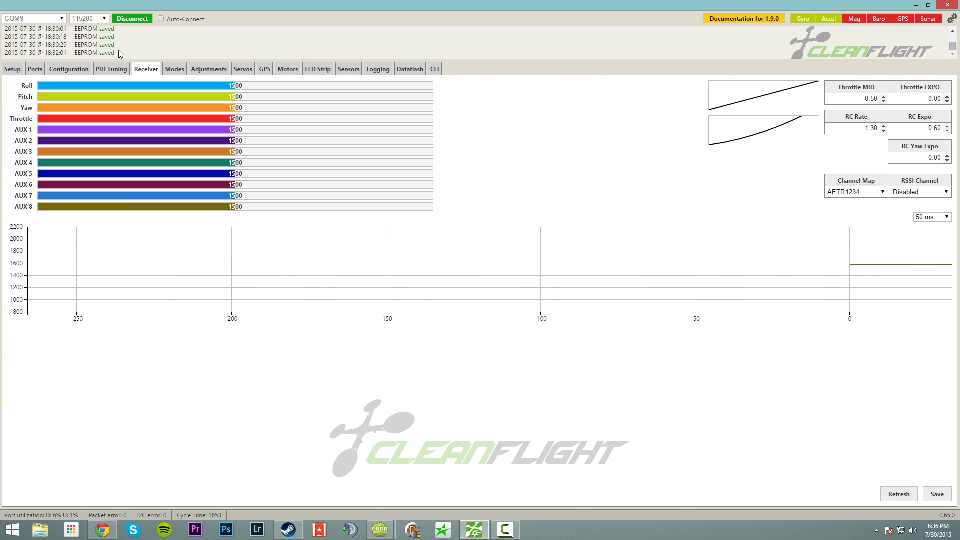
pyautogui.click(111, 69)
pyautogui.click(69, 69)
pyautogui.click(35, 70)
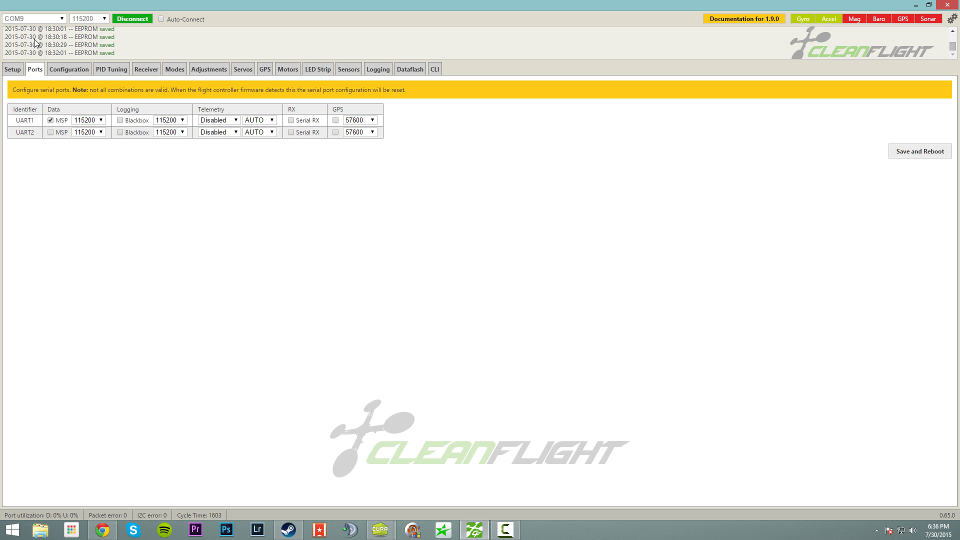
pyautogui.click(87, 79)
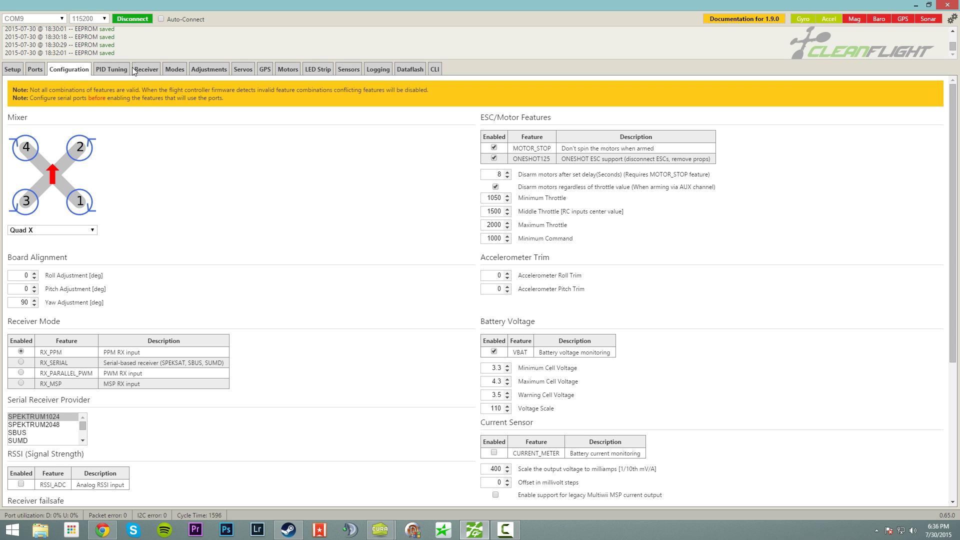